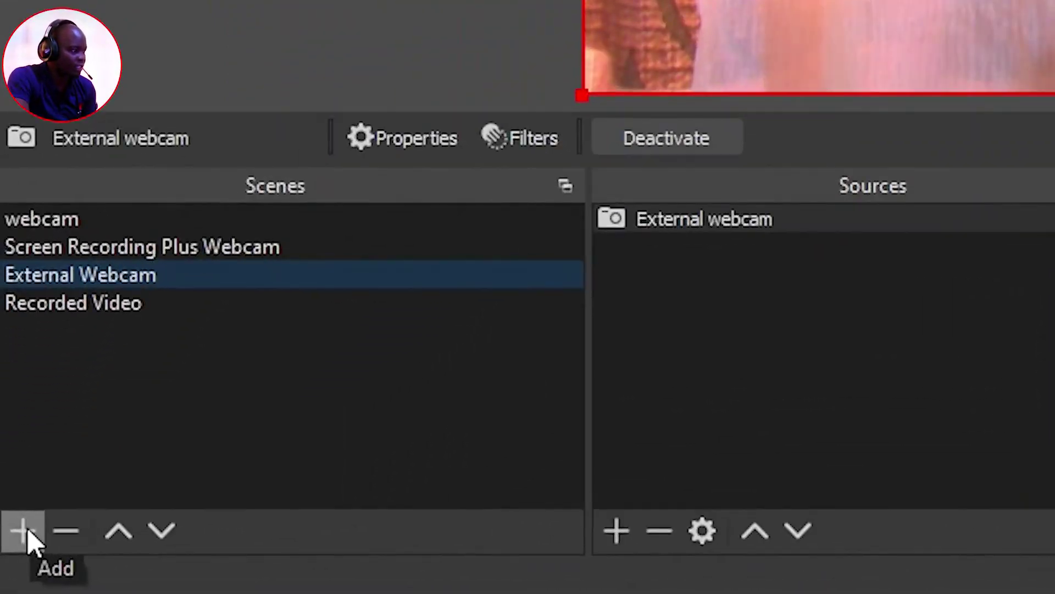
Add a scene named 'YouTube Live Stream Source' and bring up the source types list.
click(28, 539)
text(YouTube Live Stream Source)
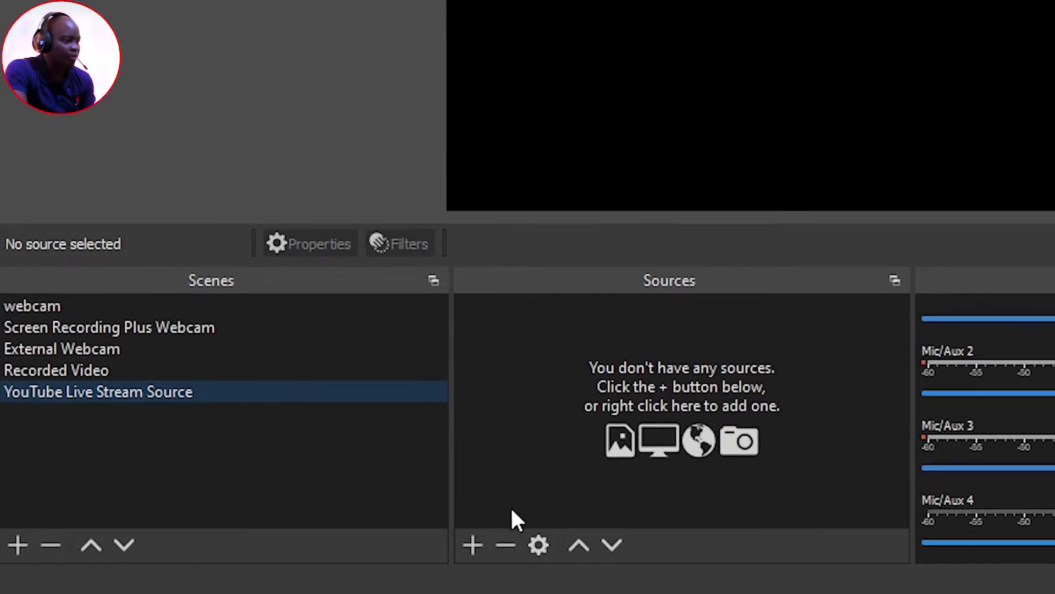
click(473, 547)
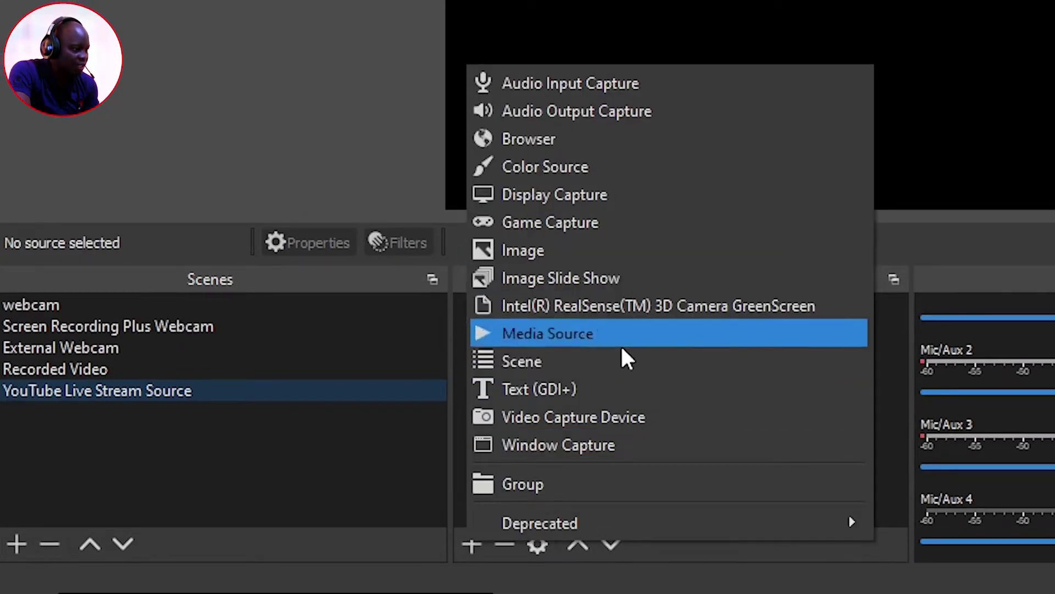
Add a Browser source named 'Live Youtube Link' to the scene.
click(582, 145)
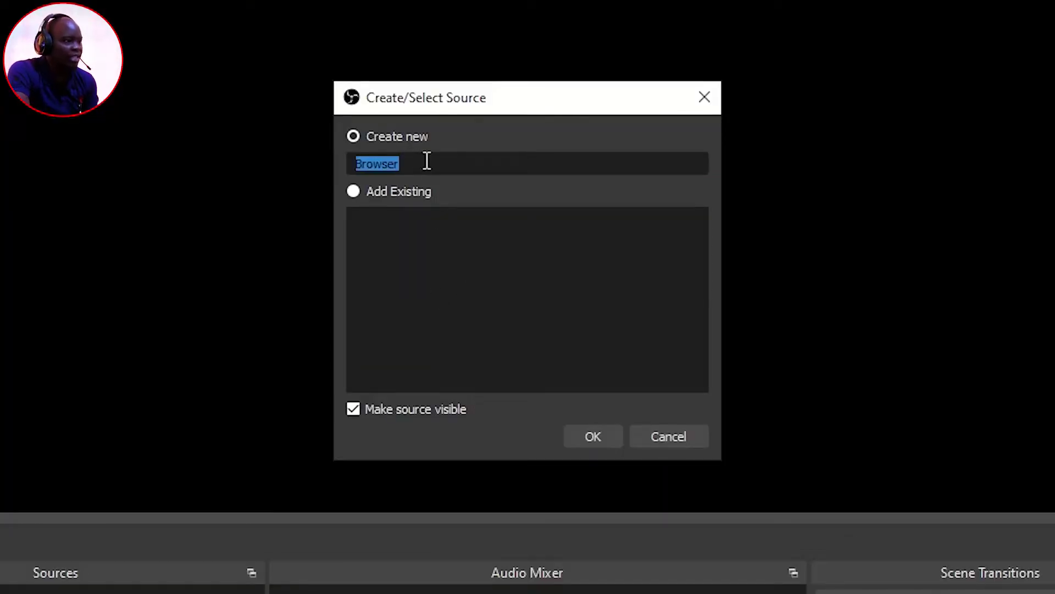
text(Li)
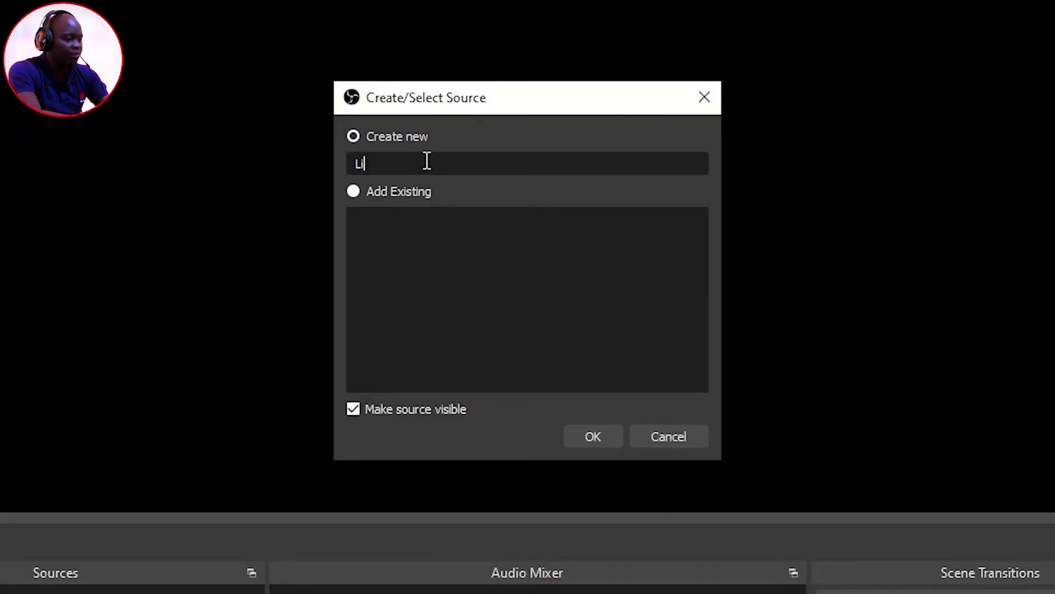
text(ve Youtube So)
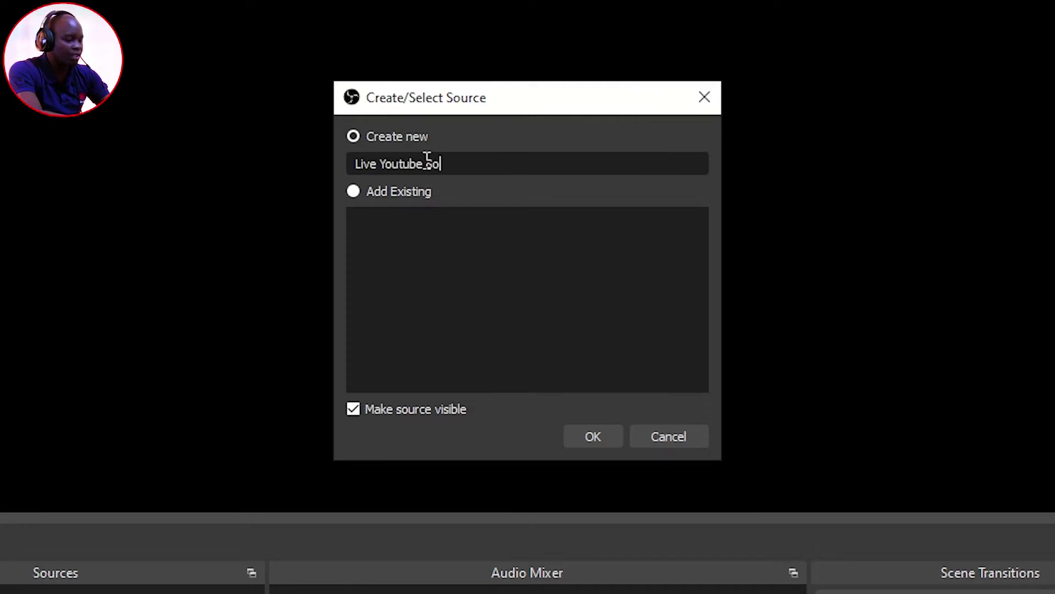
text(urce)
double_click(450, 164)
text(Lin)
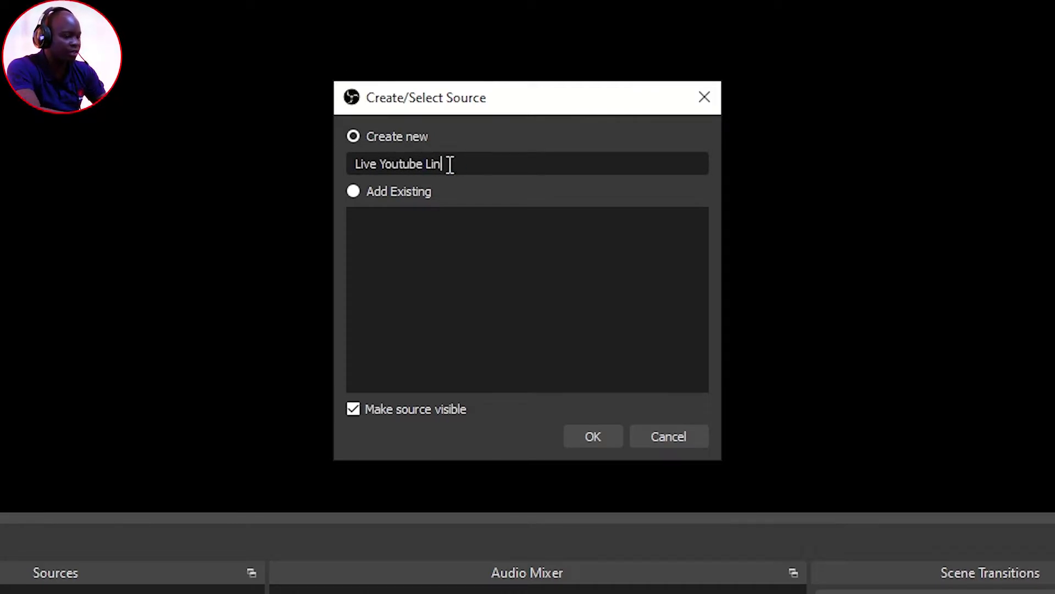
text(k)
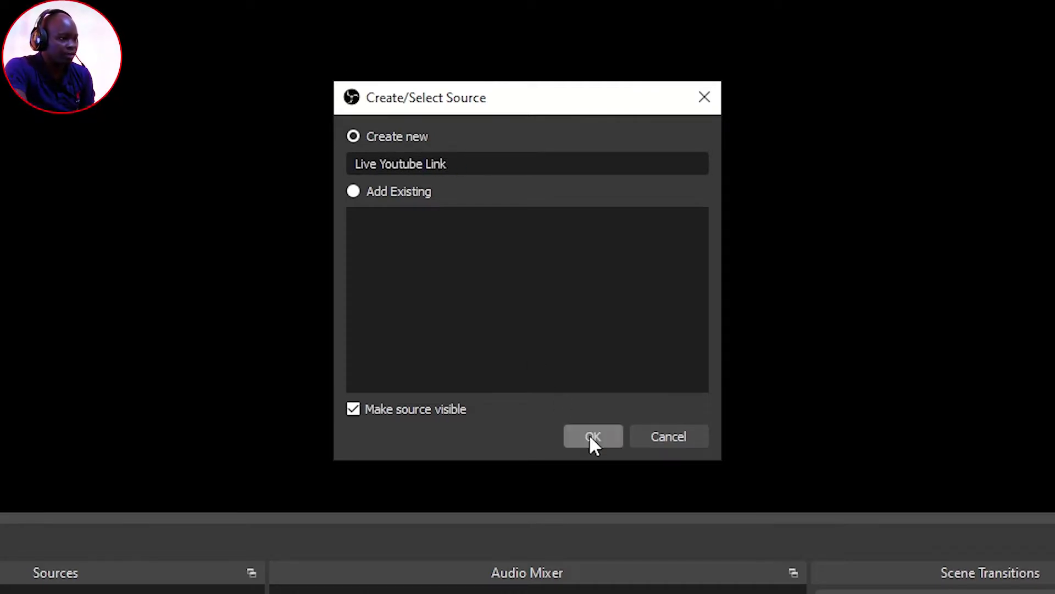
click(591, 438)
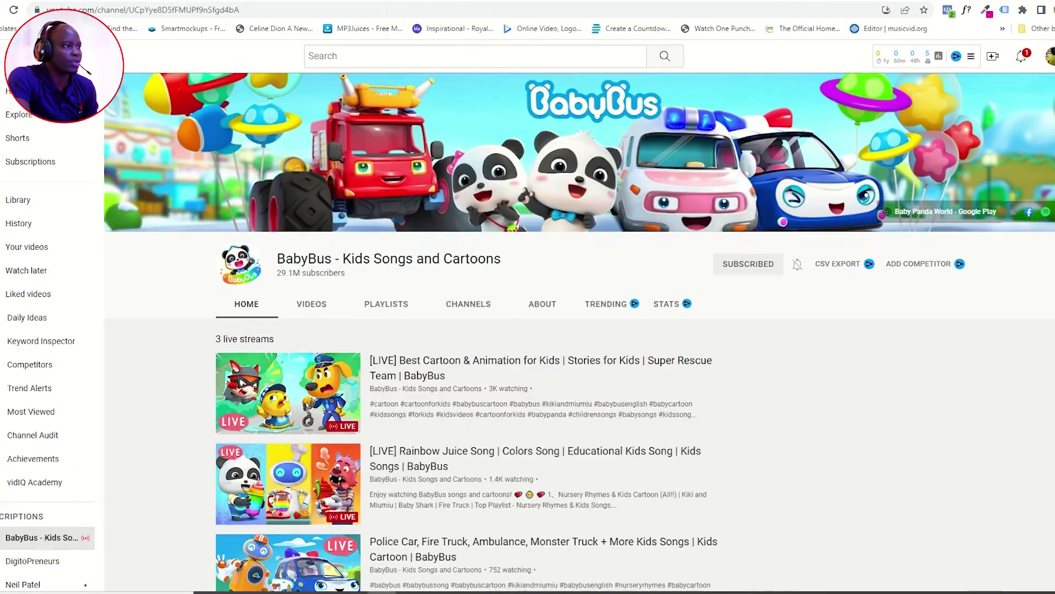
mouse_move(495, 368)
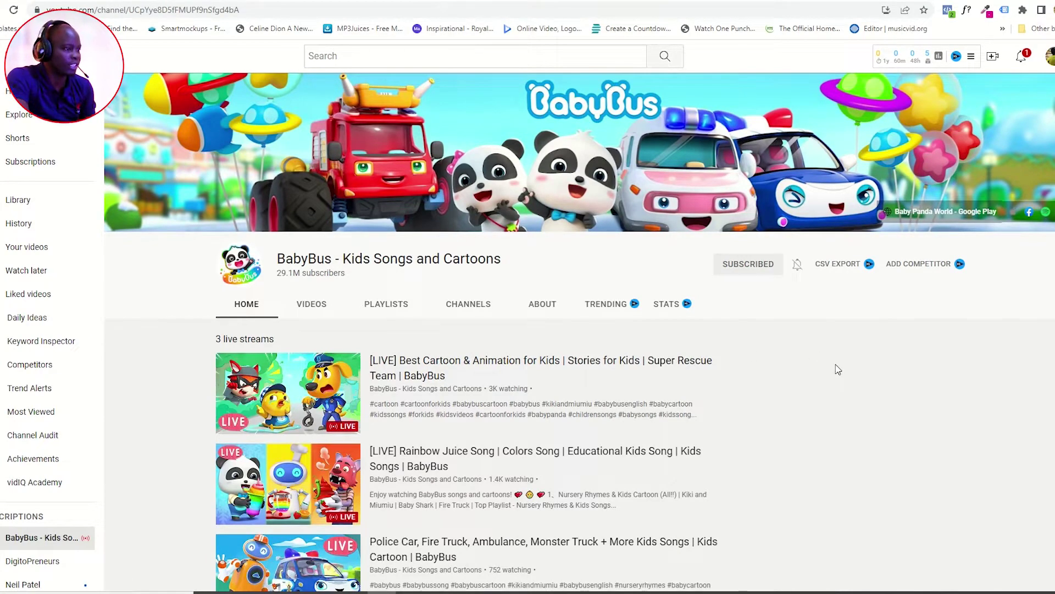
Open the BabyBus live cartoon stream page and copy its URL from the address bar.
right_click(433, 364)
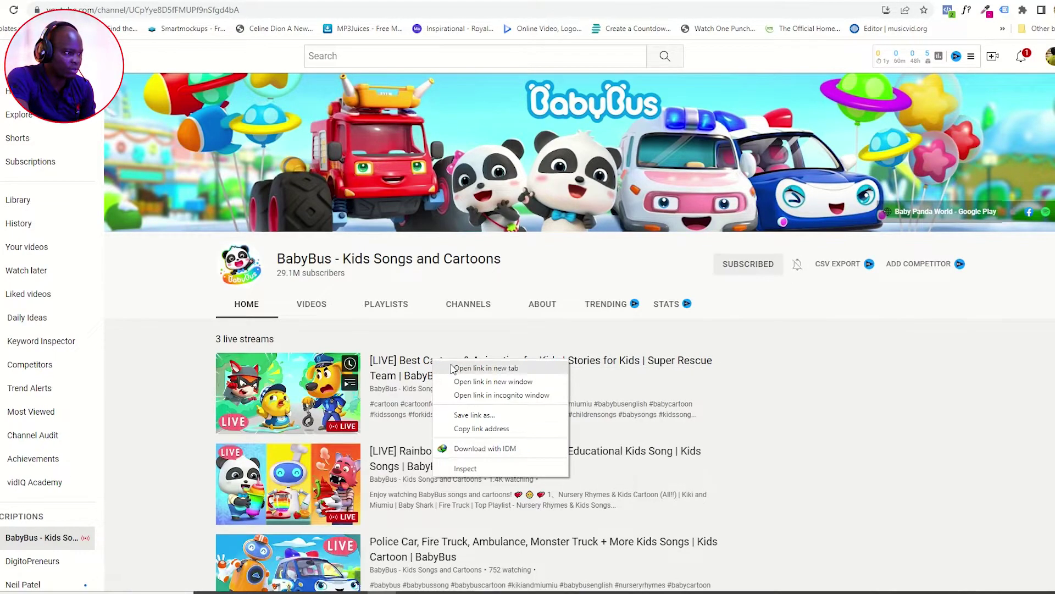
click(433, 365)
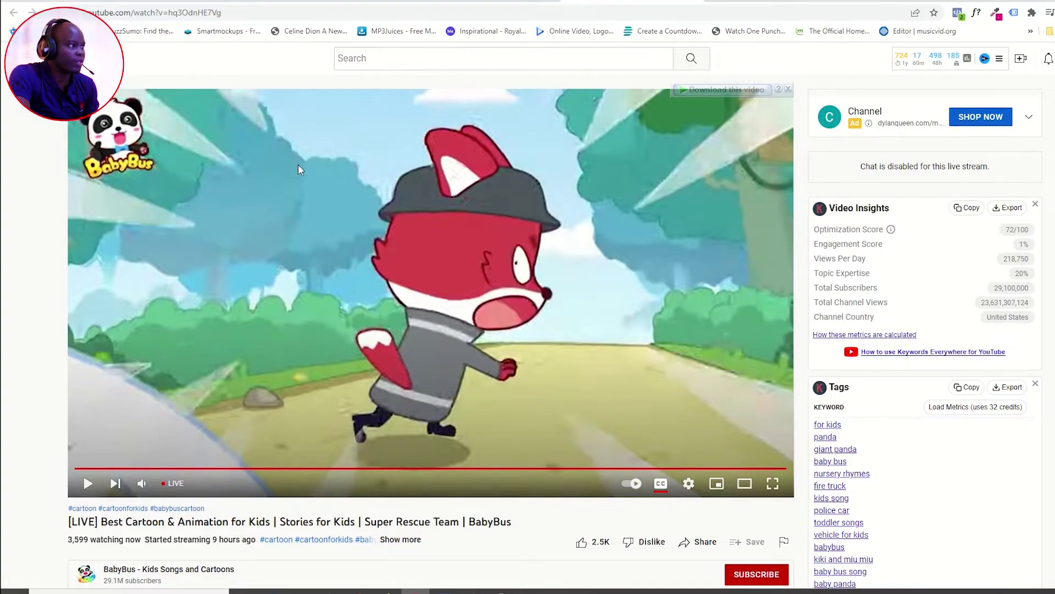
click(228, 12)
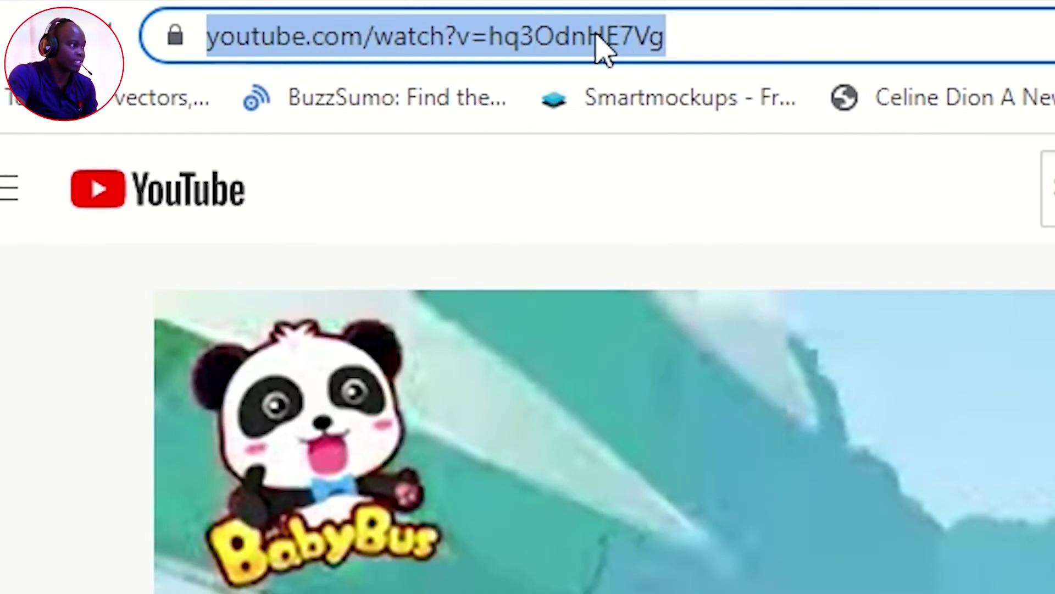
right_click(602, 50)
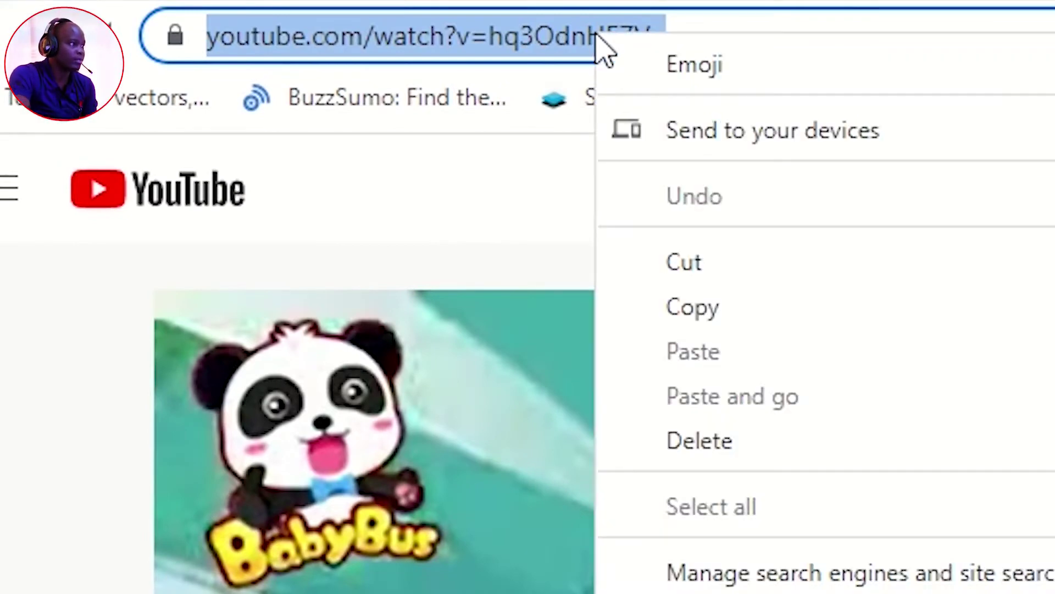
click(758, 305)
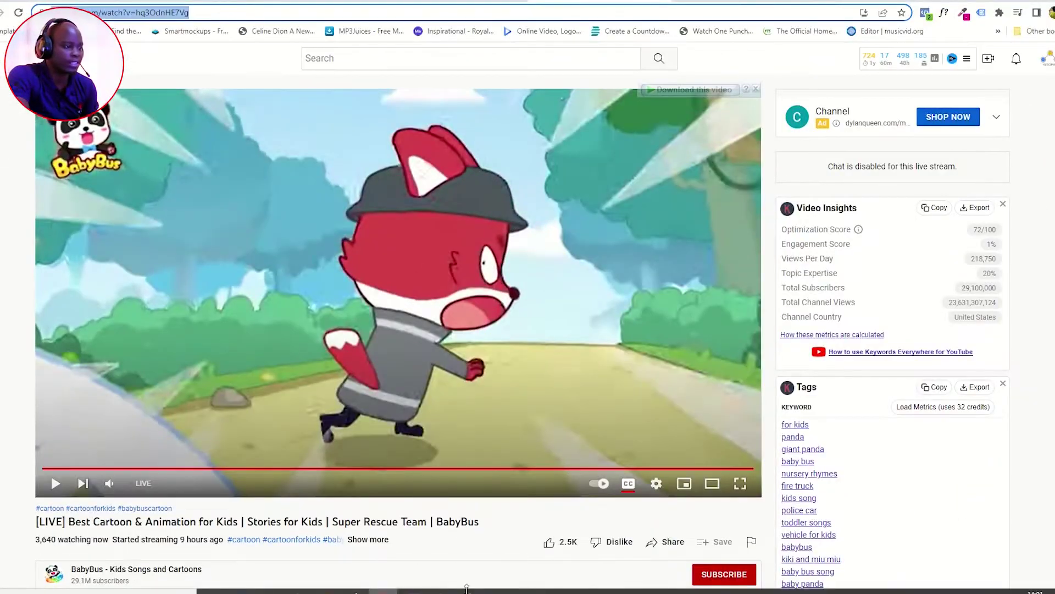
click(467, 589)
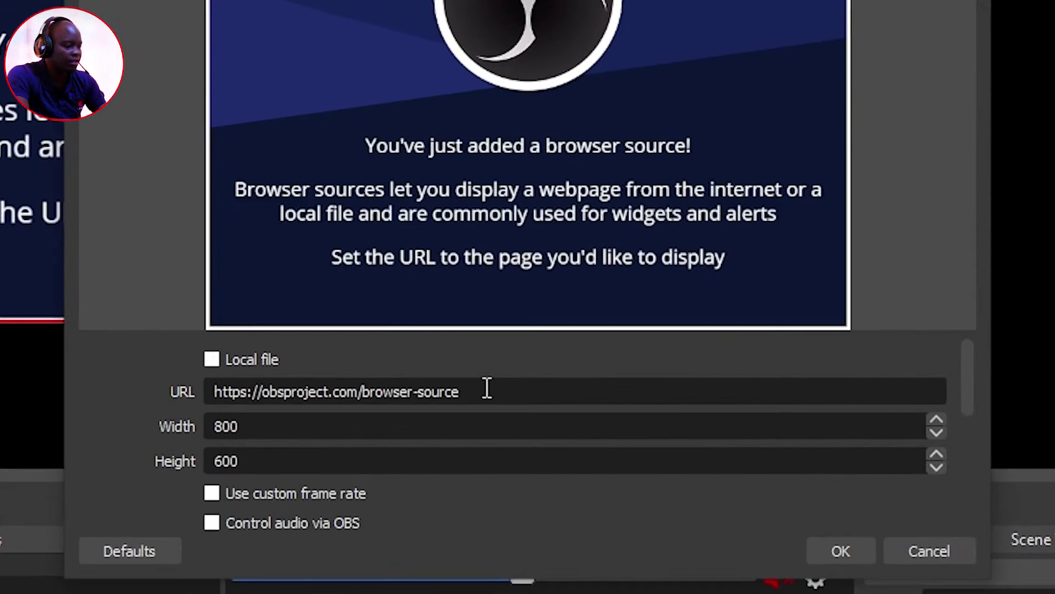
Replace the Live Youtube Link source's URL with the copied BabyBus stream address.
key(ctrl+a)
text(https://www.youtube.com/watch?v=hq3OdnHE7Vg)
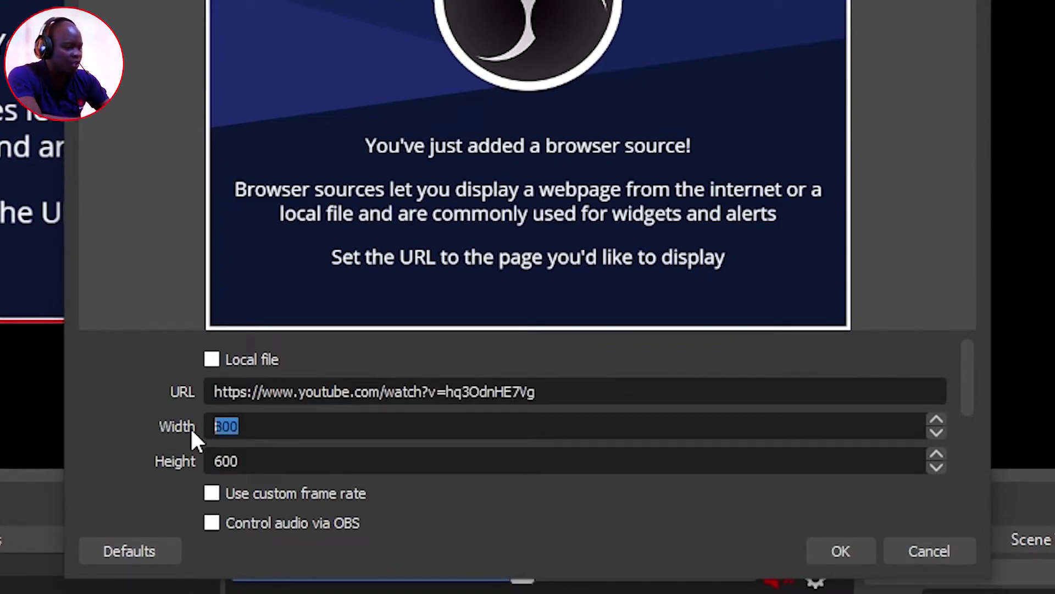
text(1920)
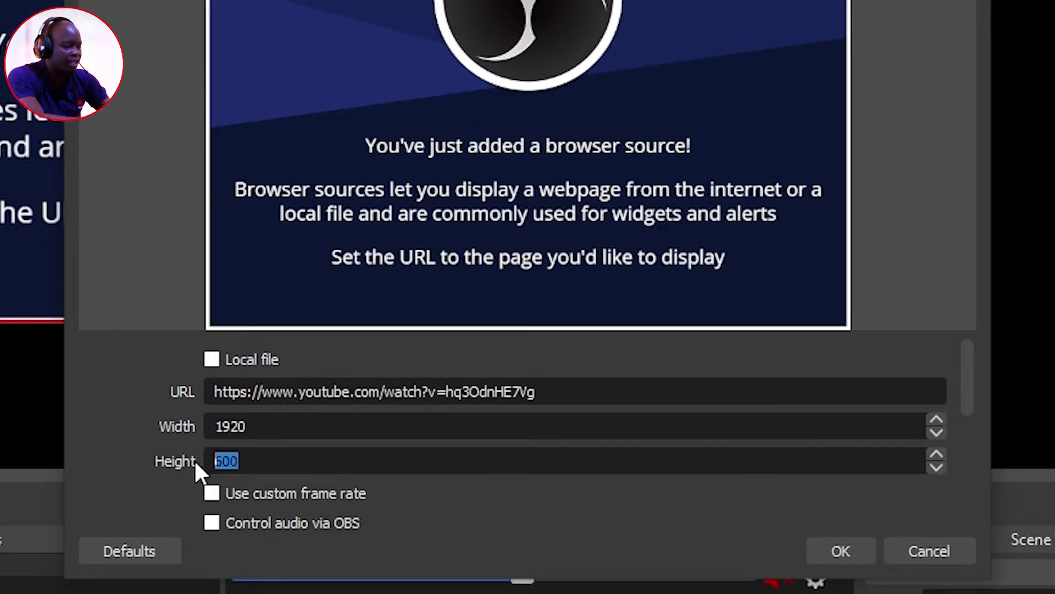
text(1080)
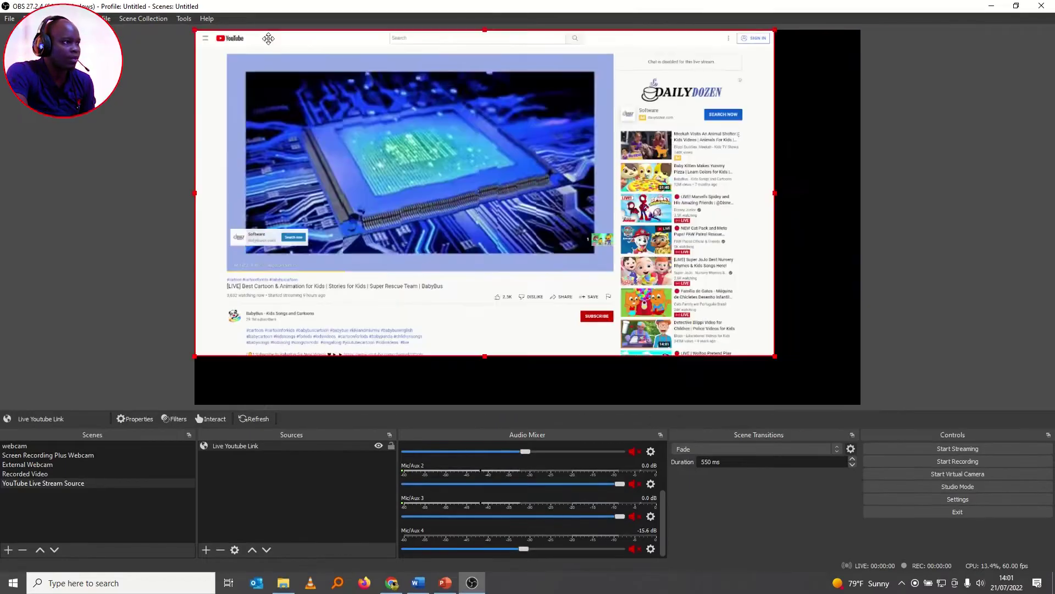
Resize the Live Youtube Link source to cover the whole canvas, then reselect it to interact.
drag(773, 355, 861, 405)
click(304, 496)
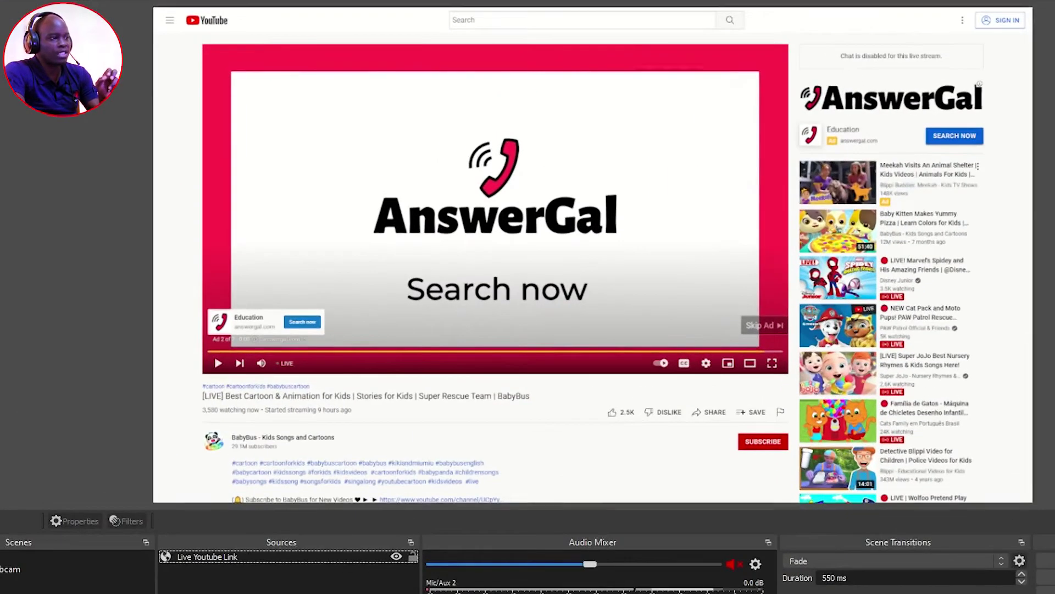
click(569, 290)
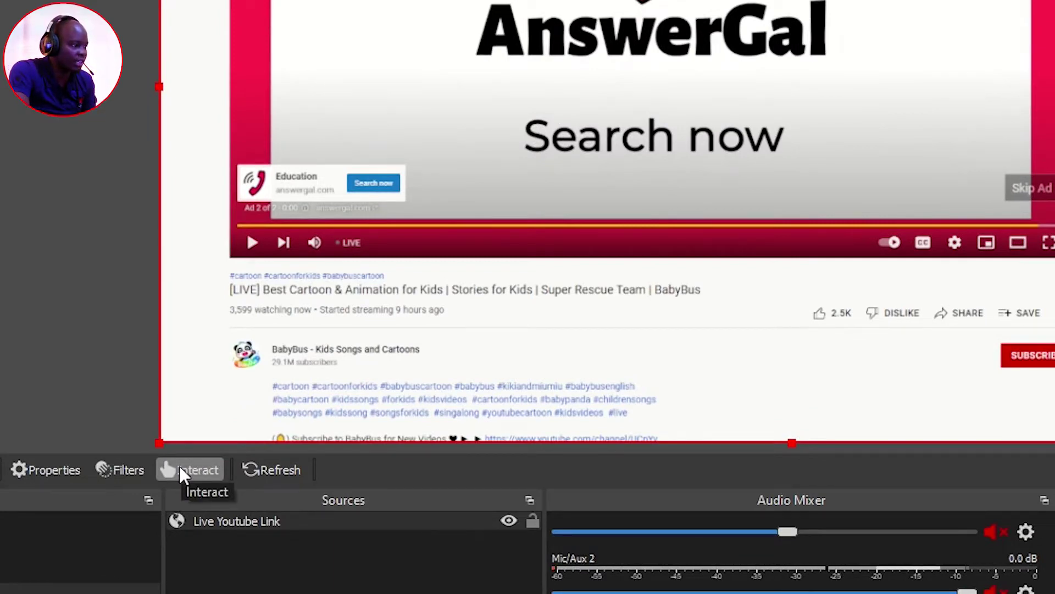
click(179, 466)
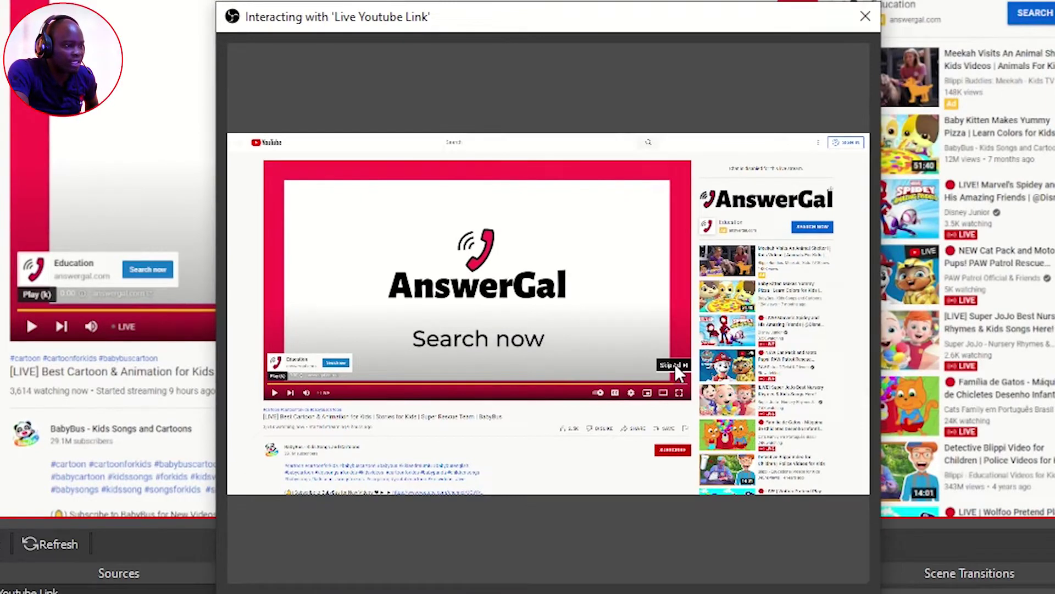
Skip the YouTube ad, pause the stream, and switch the player to full screen.
click(675, 364)
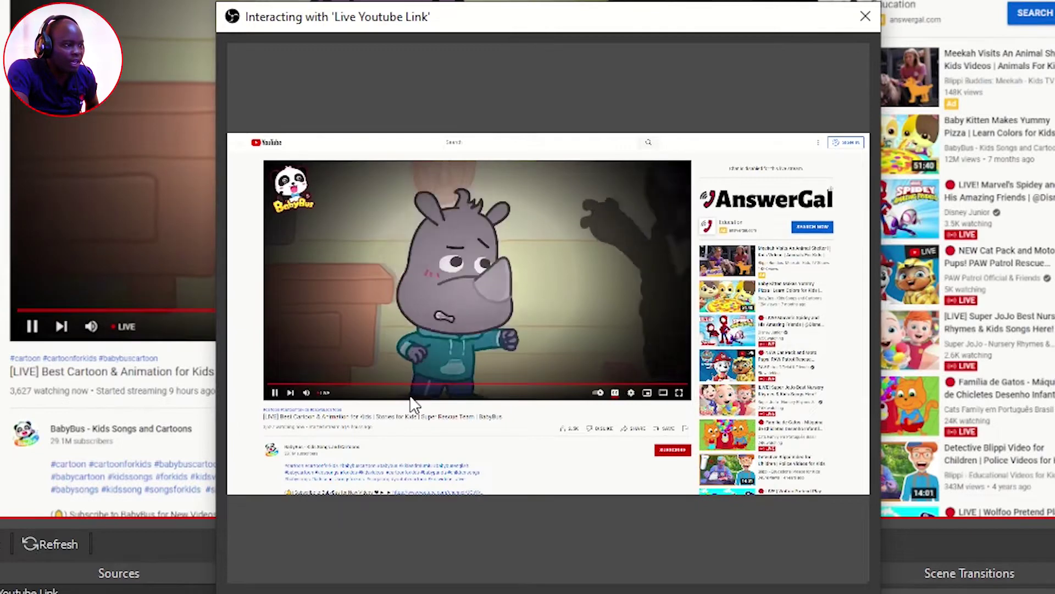
click(277, 394)
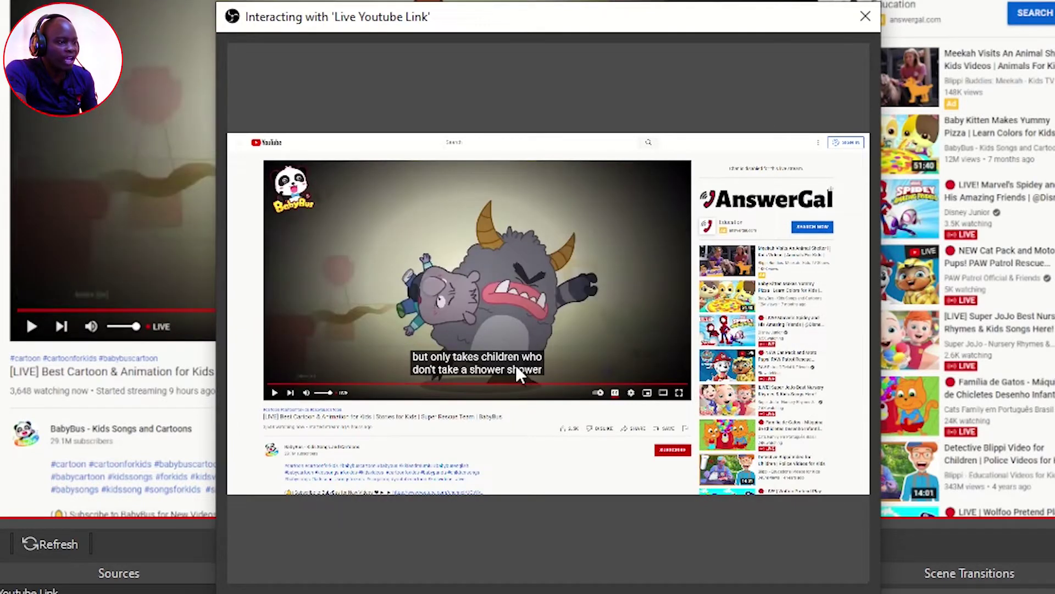
click(680, 394)
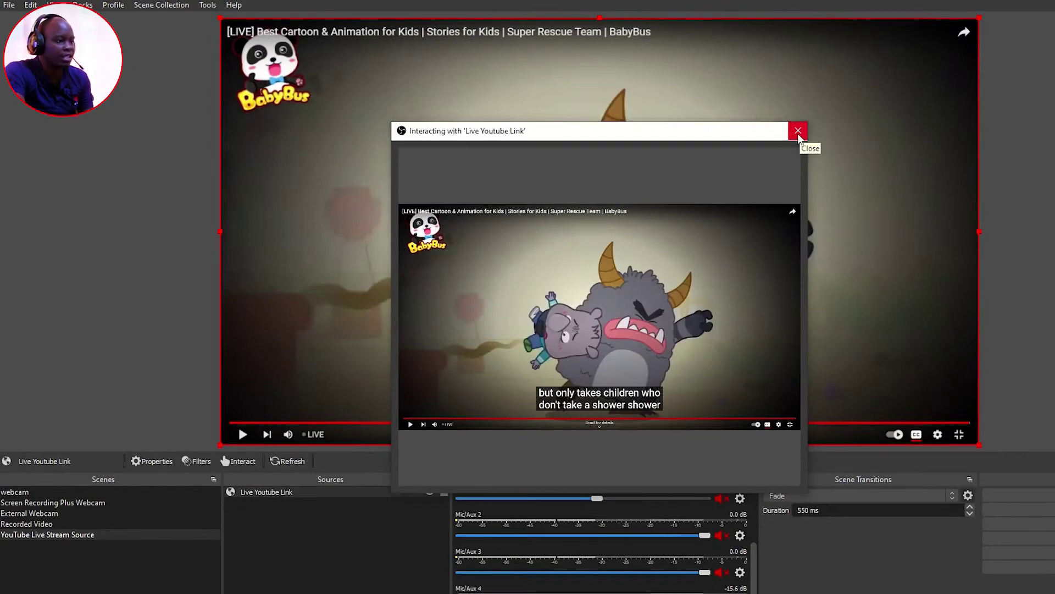
Close the Interacting window and deselect the Live Youtube Link source.
click(799, 131)
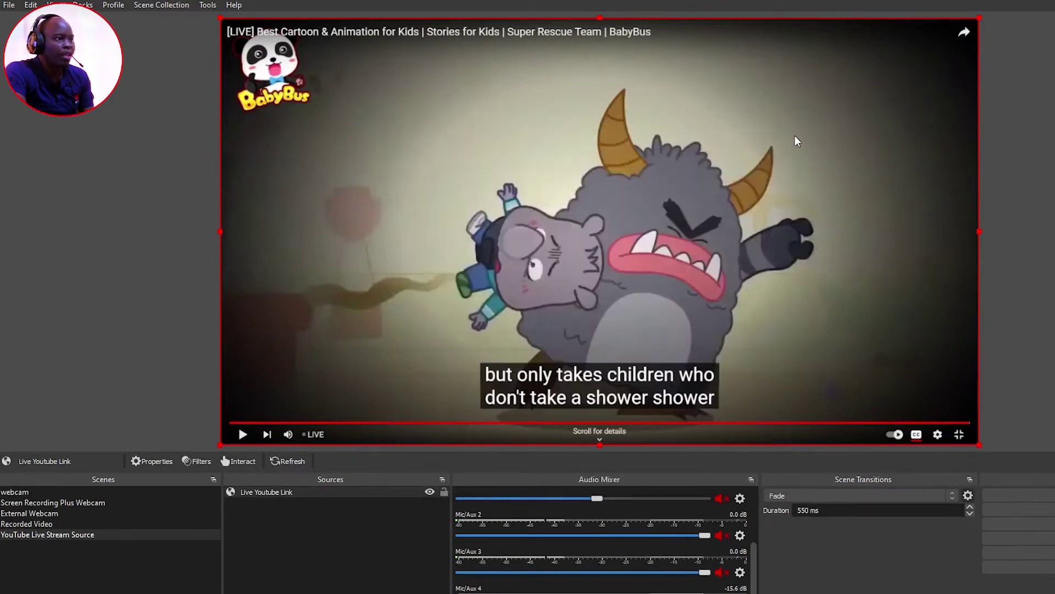
click(385, 523)
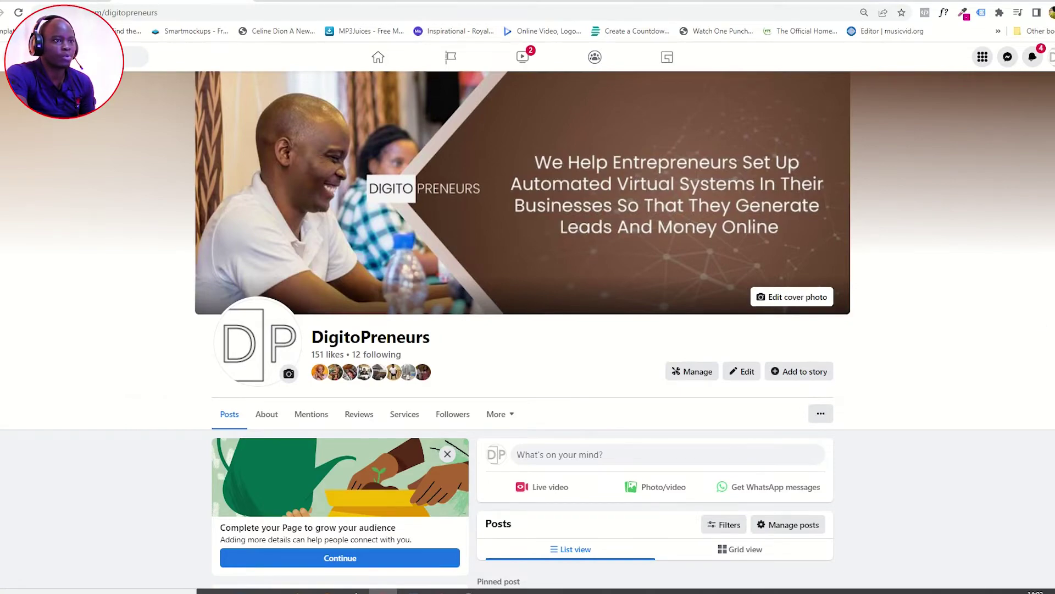
scroll(547, 276, down, 3)
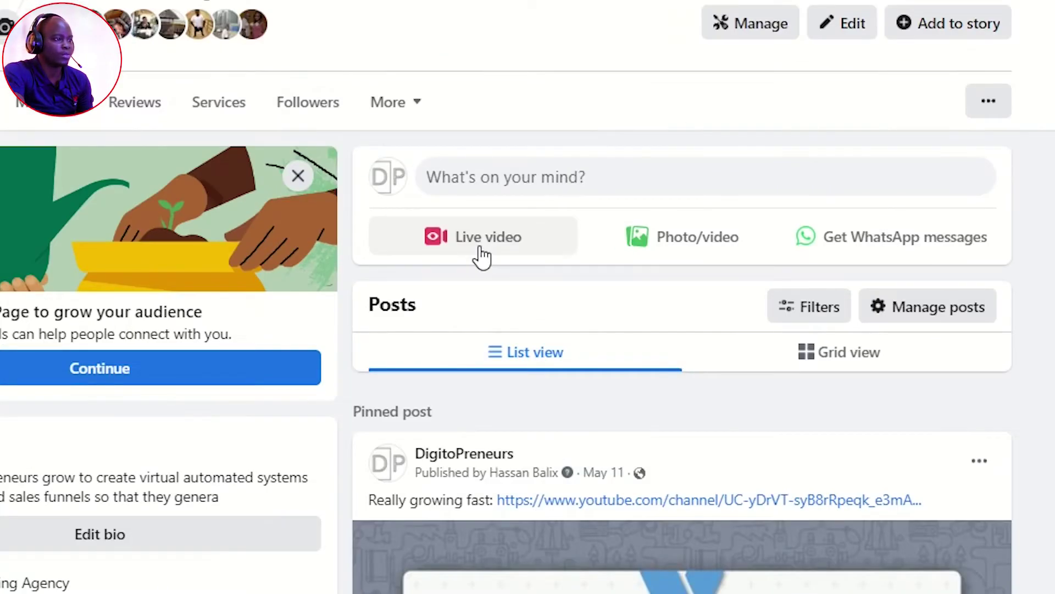
Create a Facebook live video sourced from Streaming software and copy its stream key.
click(482, 257)
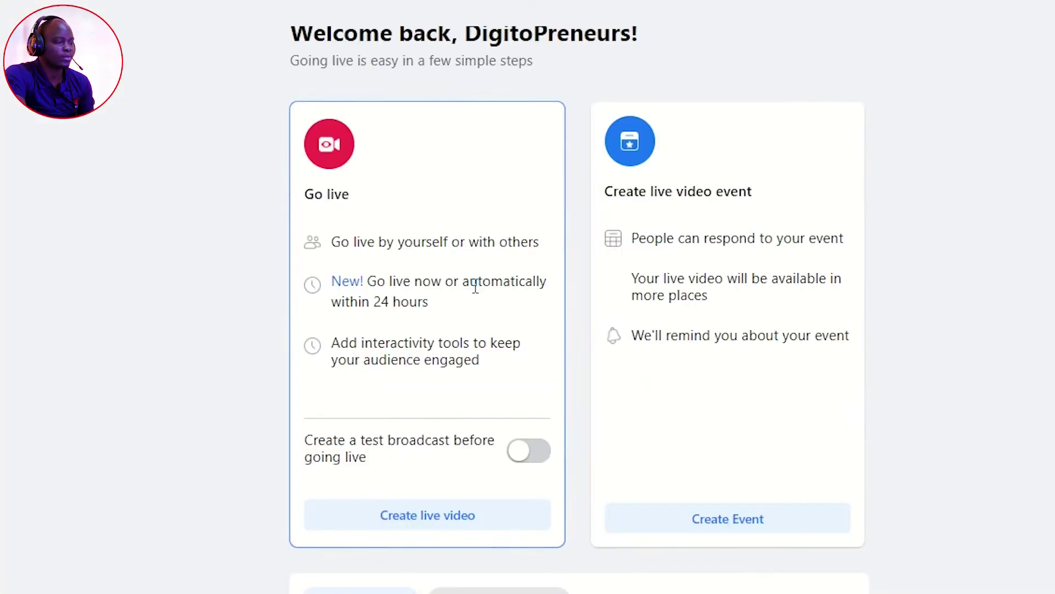
scroll(431, 511, down, 1)
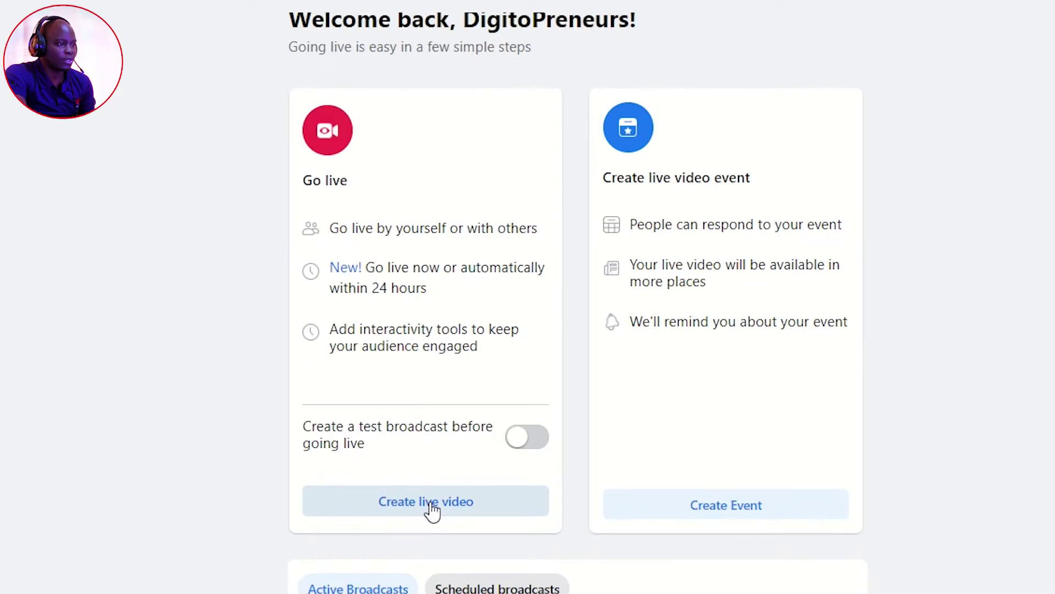
click(429, 508)
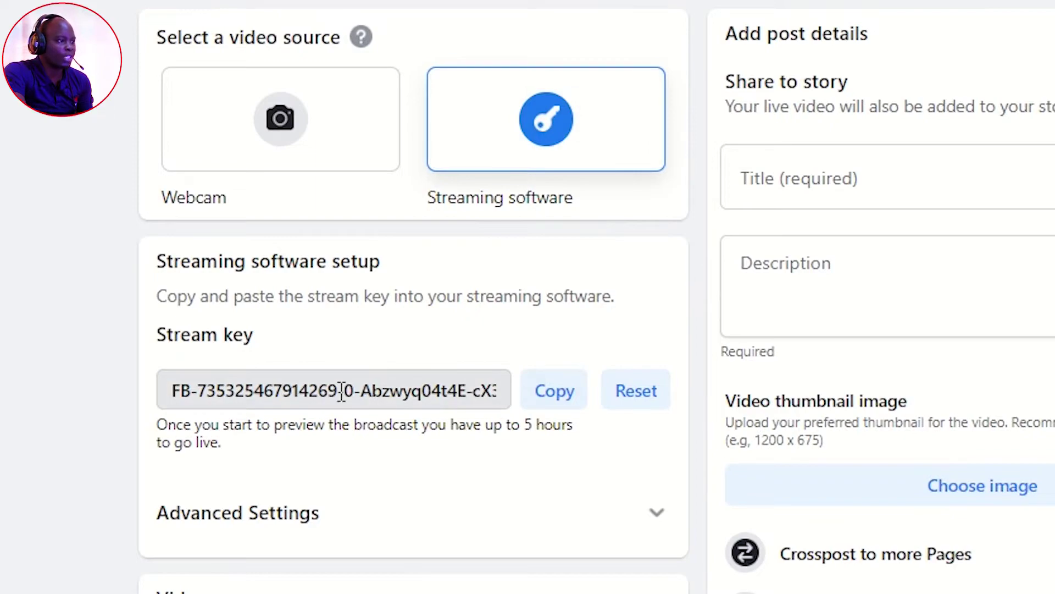
click(572, 404)
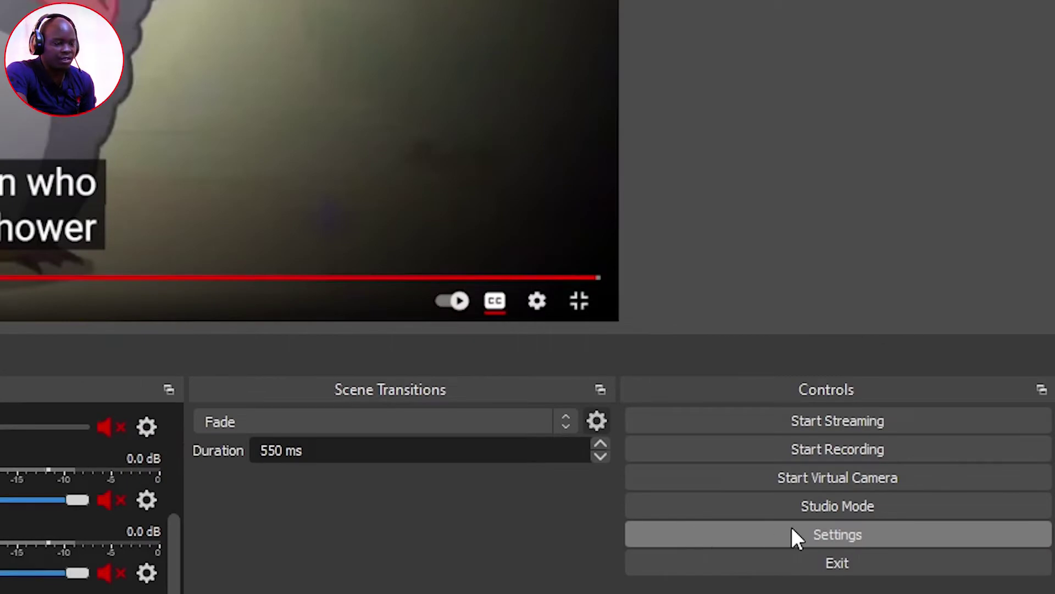
In Settings > Stream, keep Facebook Live, paste the new stream key, and save.
click(782, 532)
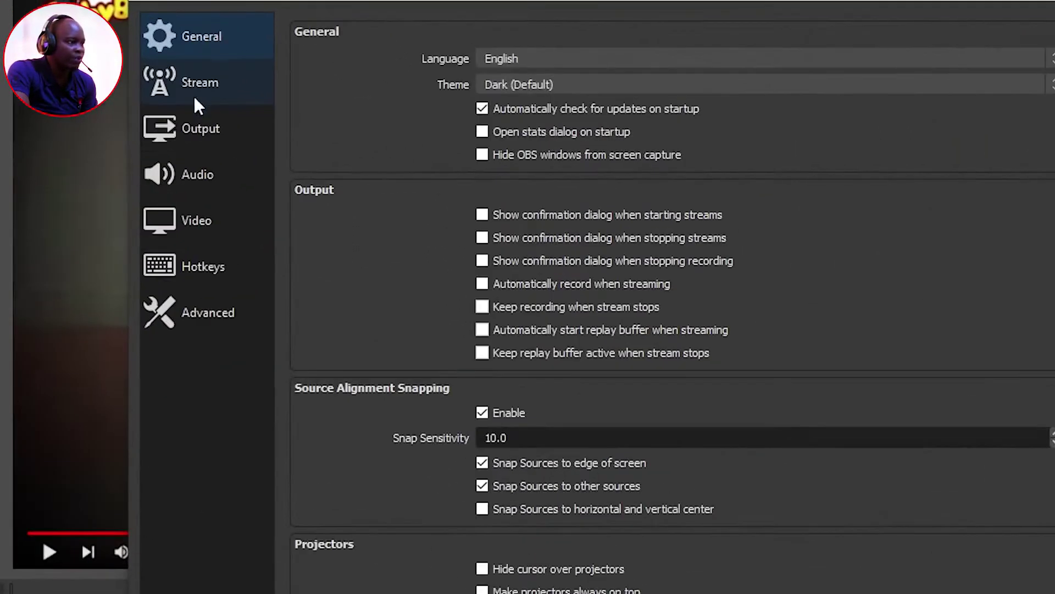
click(187, 83)
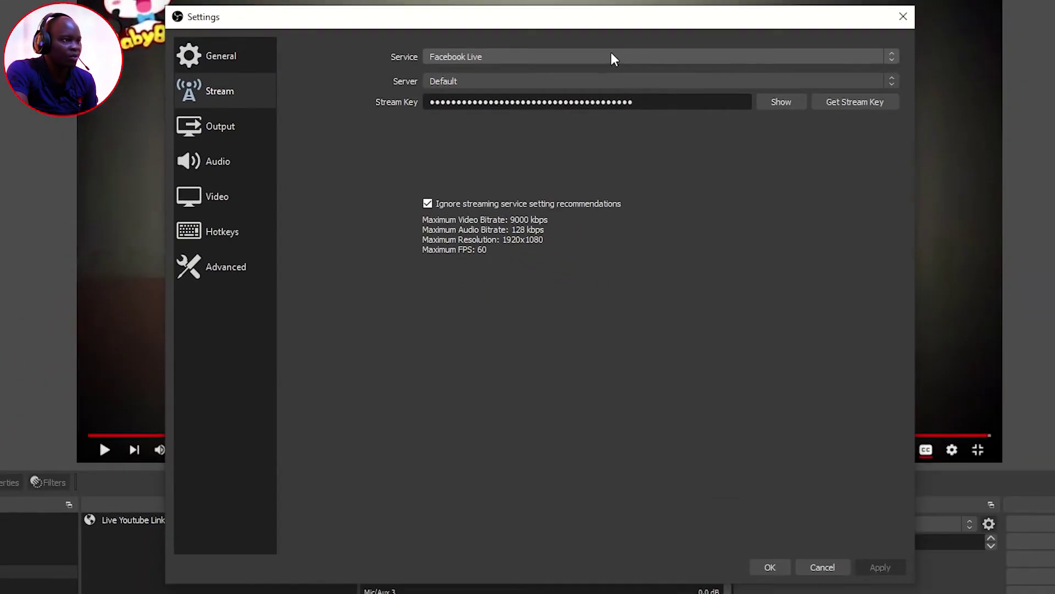
click(611, 53)
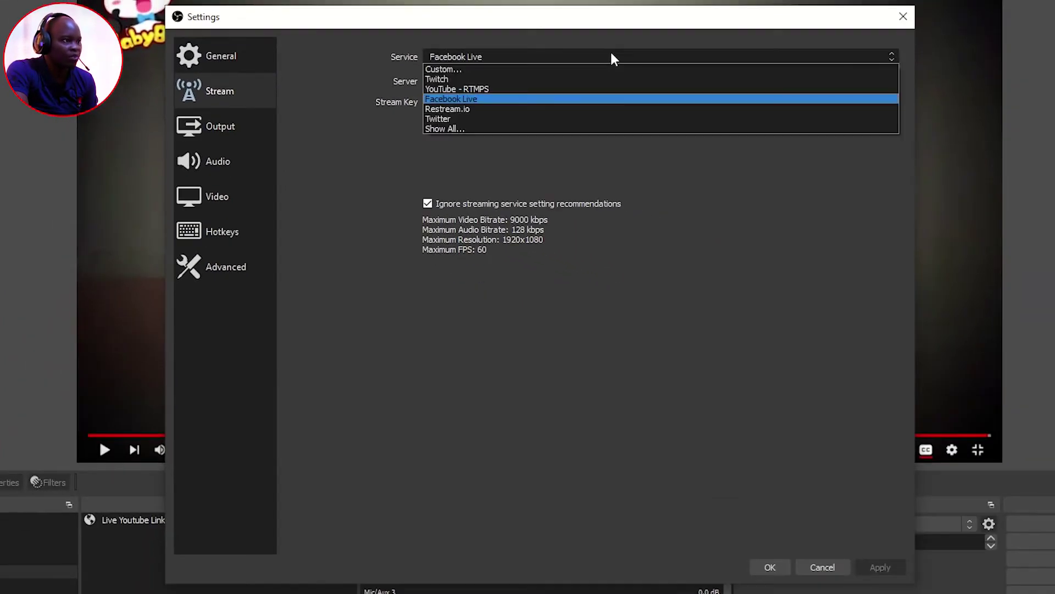
click(609, 98)
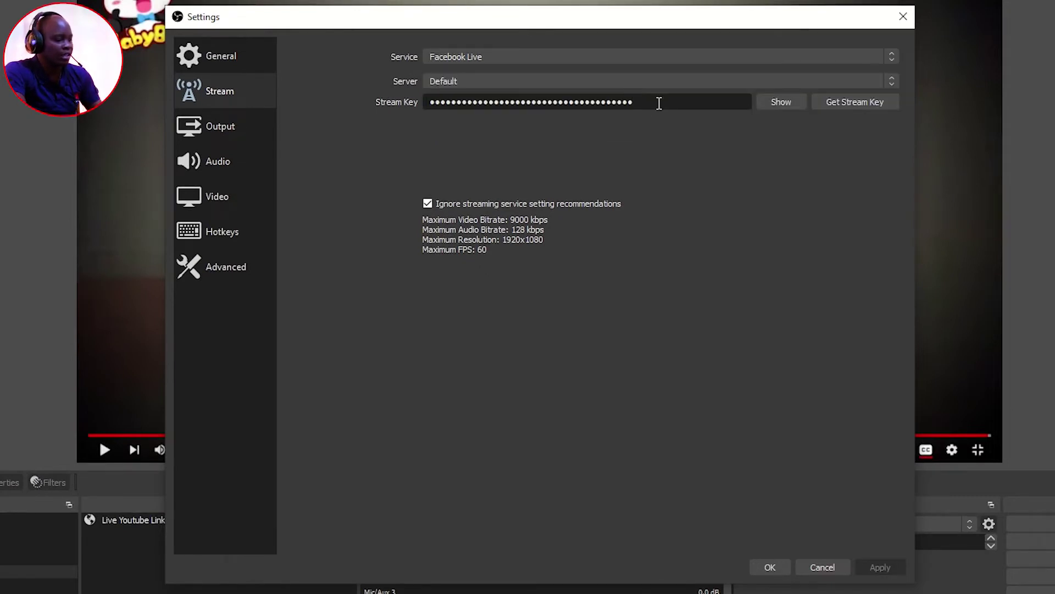
key(ctrl+a)
key(ctrl+v)
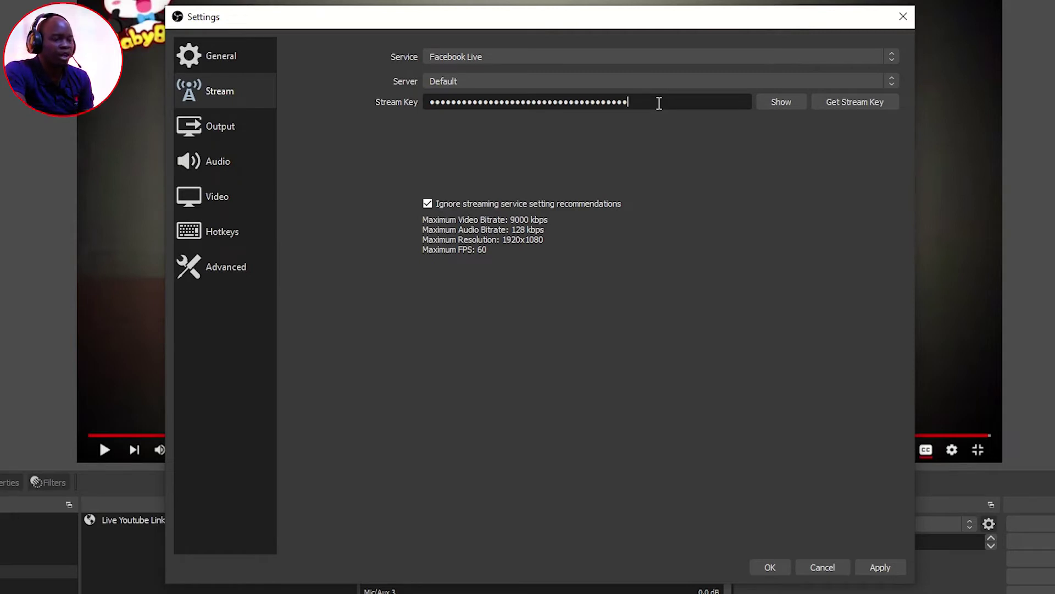
click(878, 568)
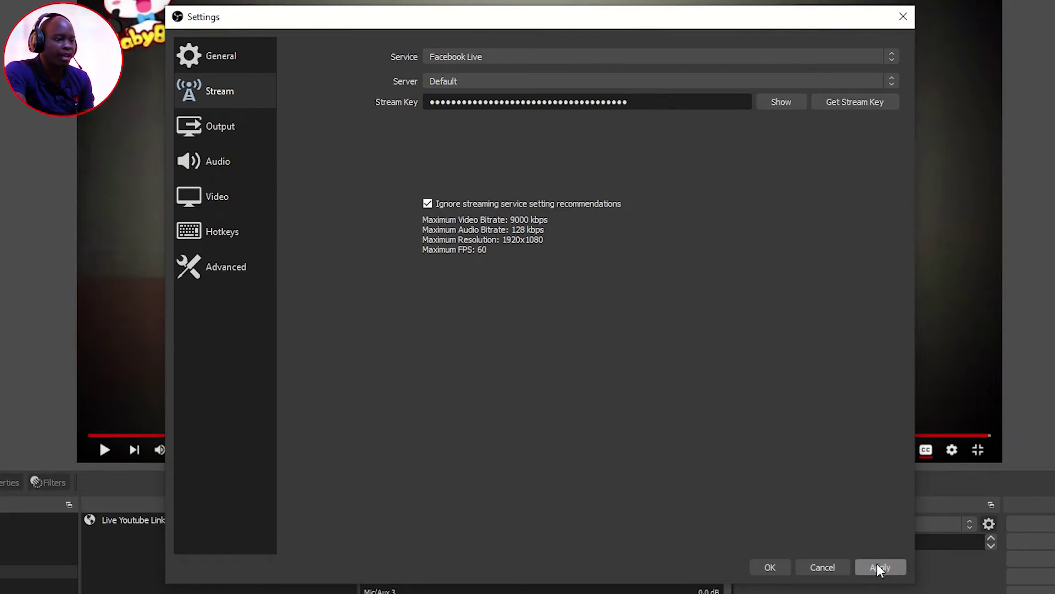
click(767, 566)
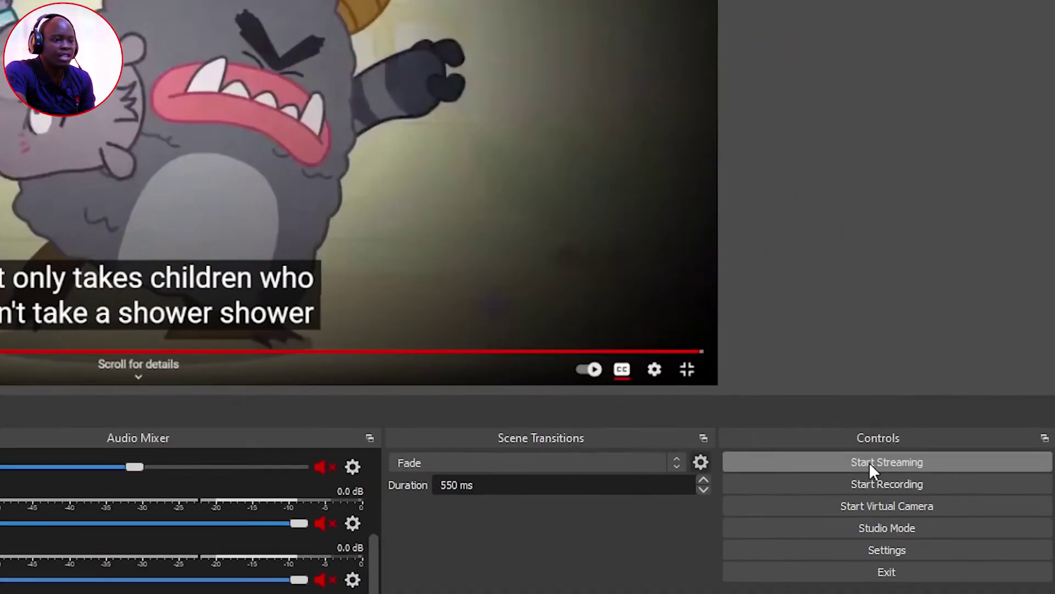
Start streaming the BabyBus cartoon scene to Facebook Live.
click(941, 465)
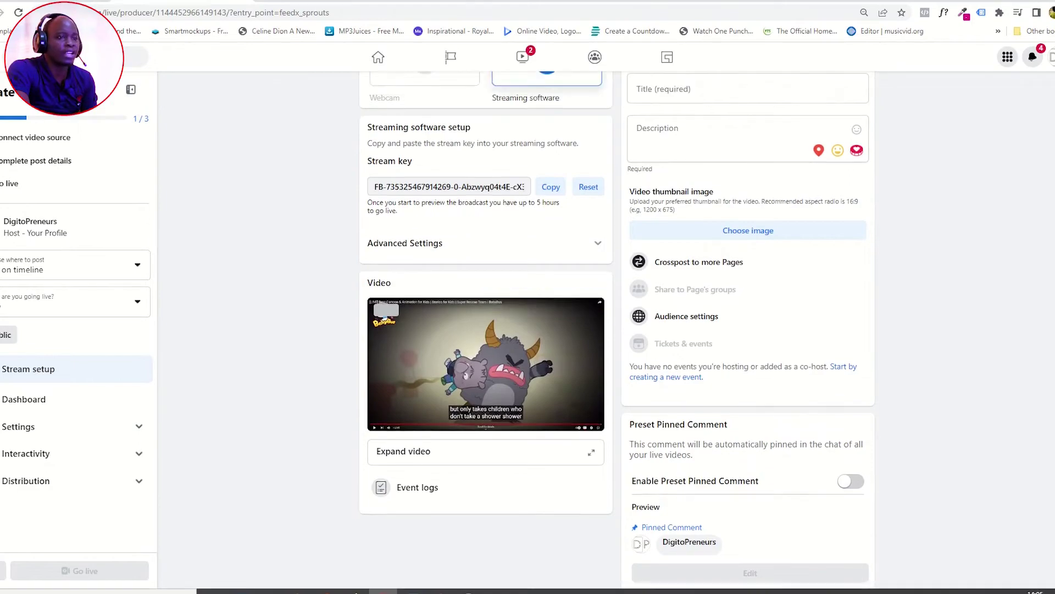
scroll(796, 192, up, 5)
Title the live video 'Test Youtube Livestream' with description 'Testing Youtube livestream for Facebook'.
click(796, 162)
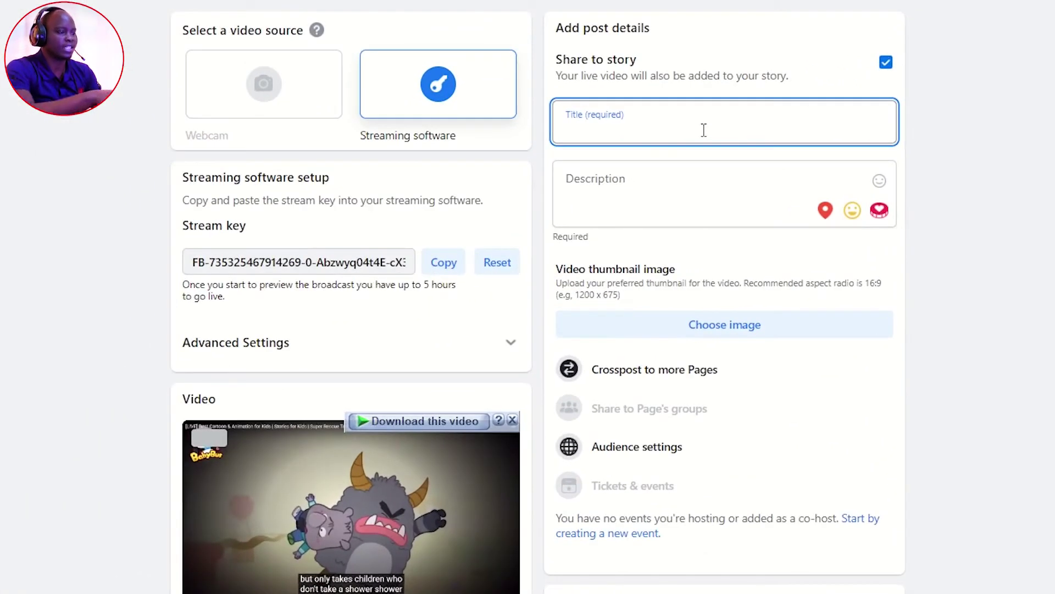
text(Test Youtube Live)
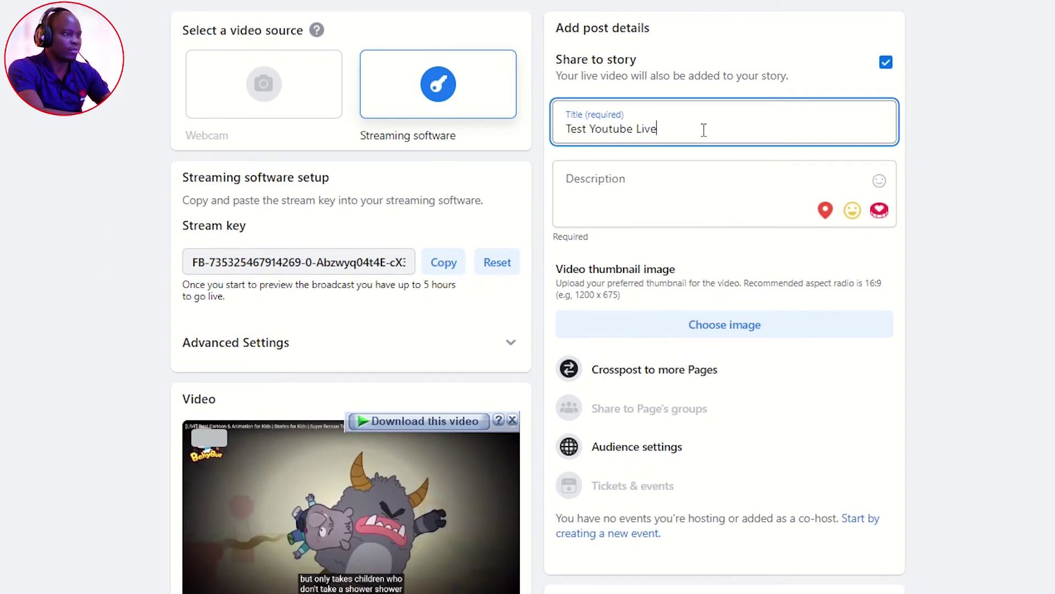
text(stream)
click(701, 181)
text(Testing y)
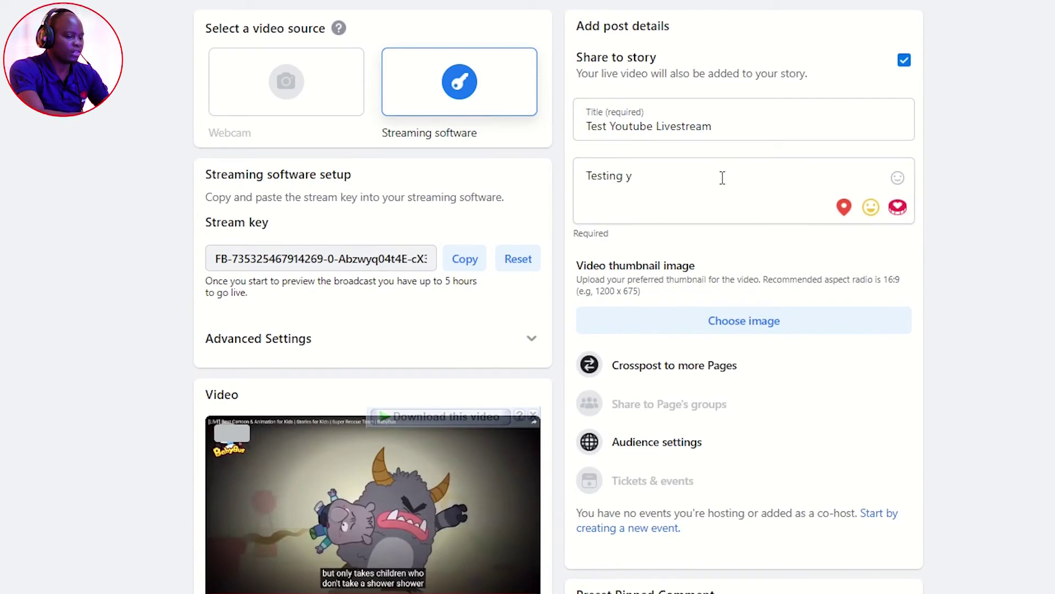
text(tube)
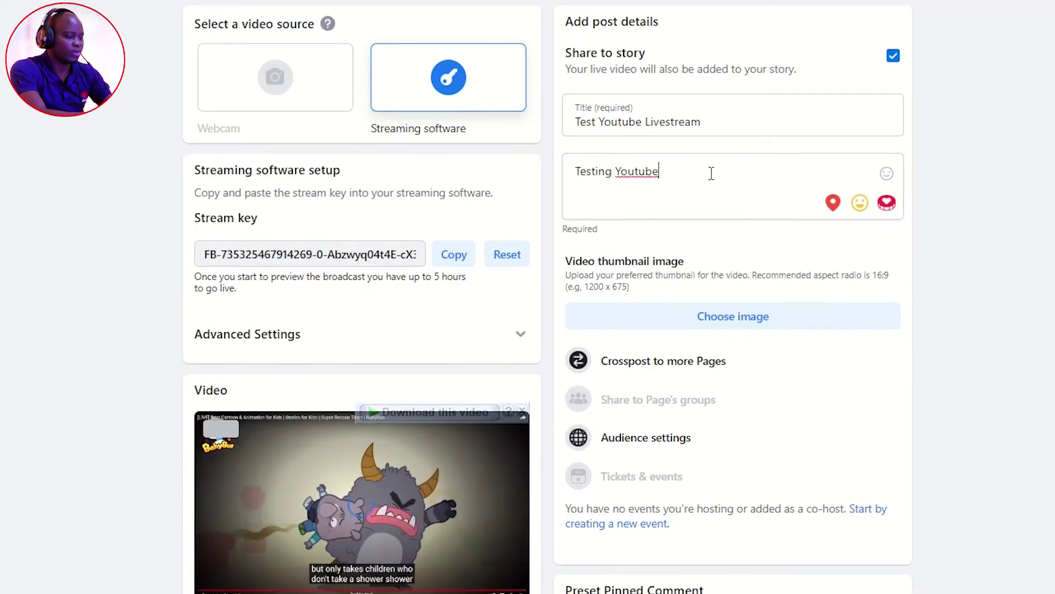
text(livestream fo)
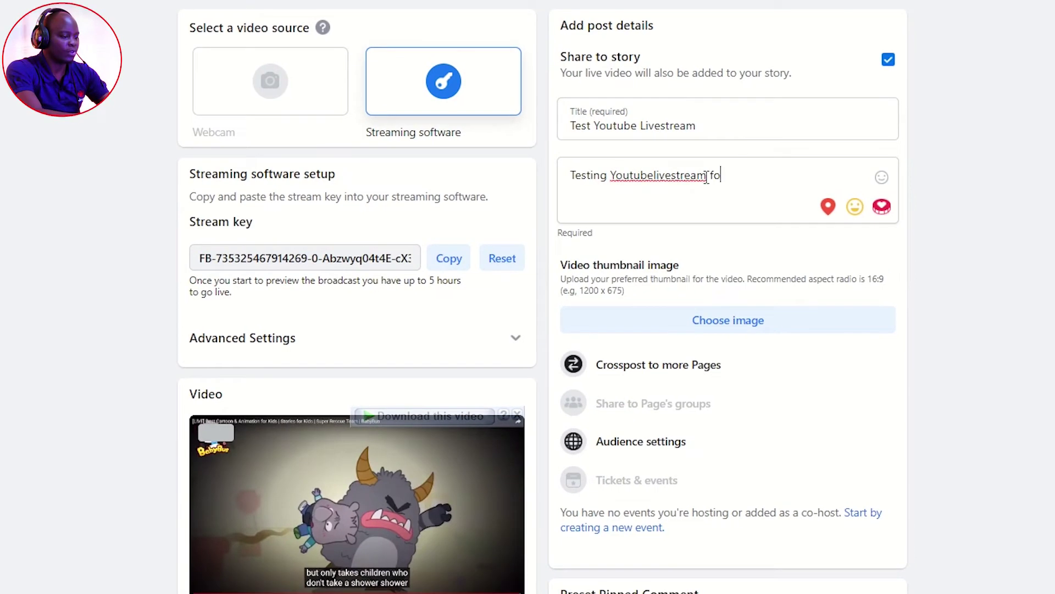
text(facebook)
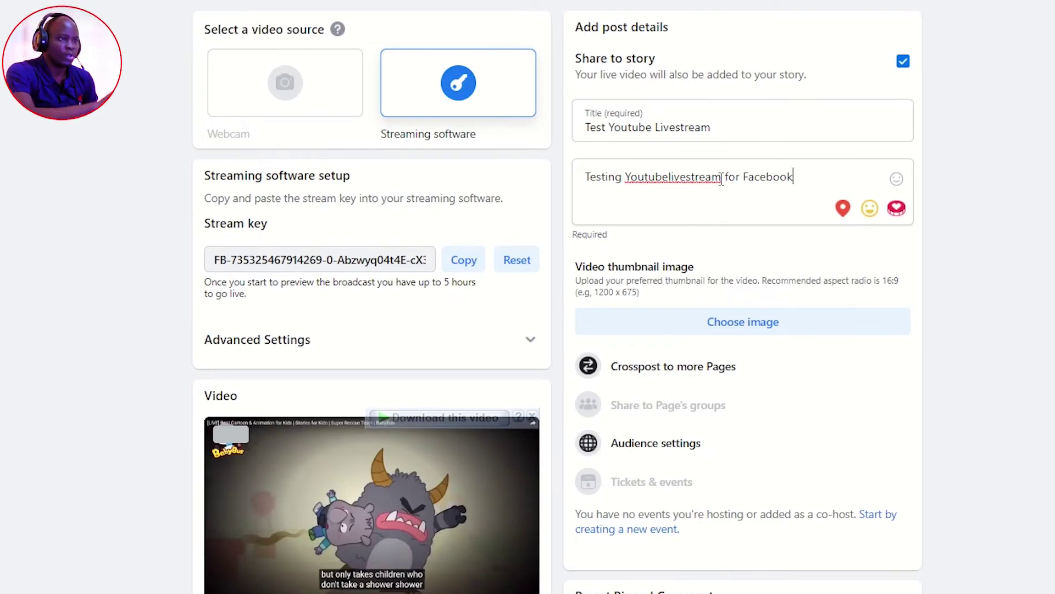
click(696, 201)
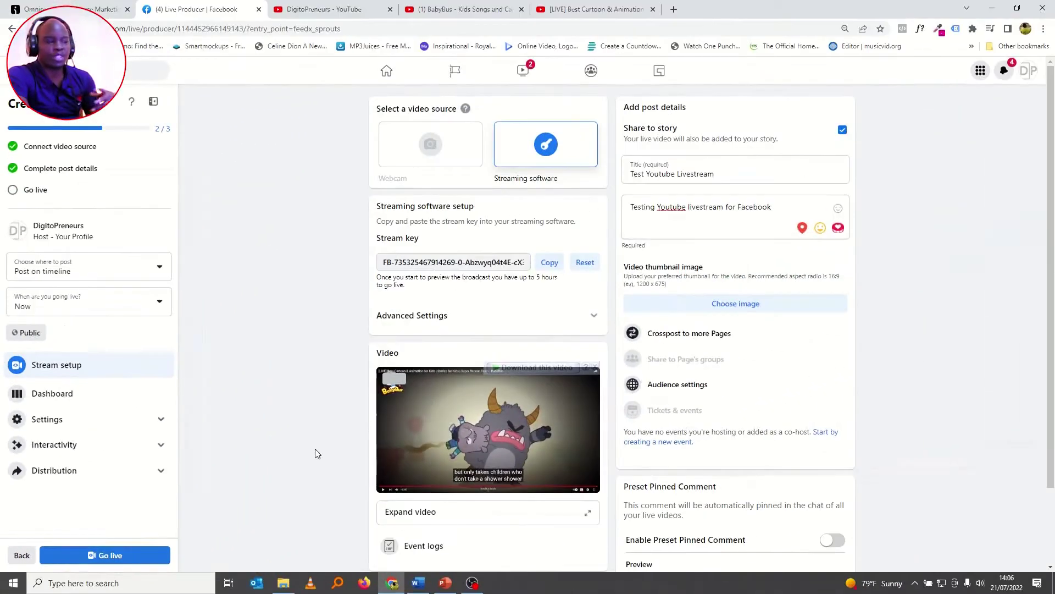
Resume the paused video in the Live Youtube Link source through its Interact window.
click(469, 585)
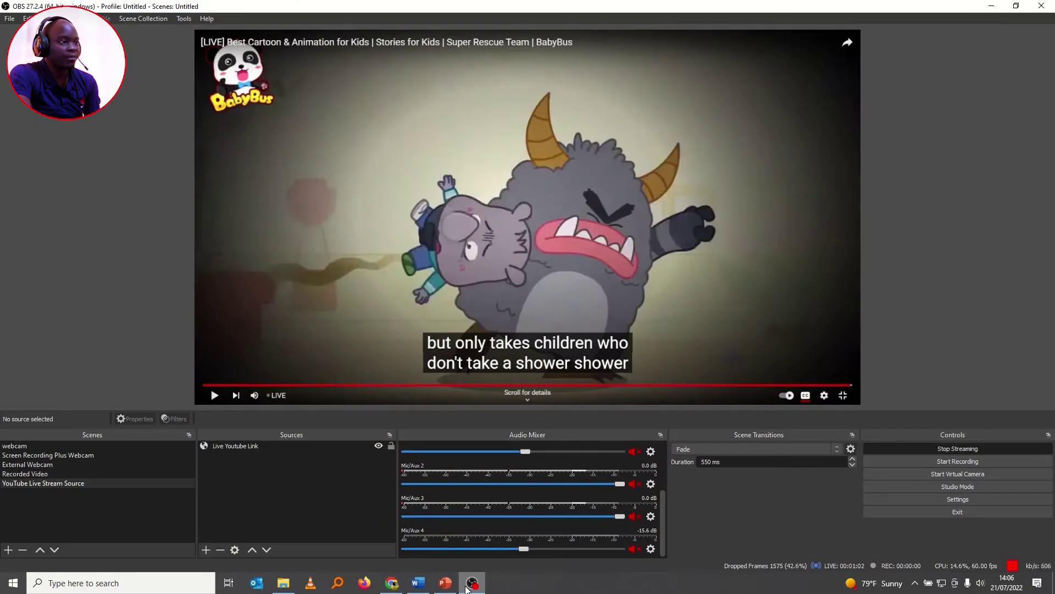
click(227, 444)
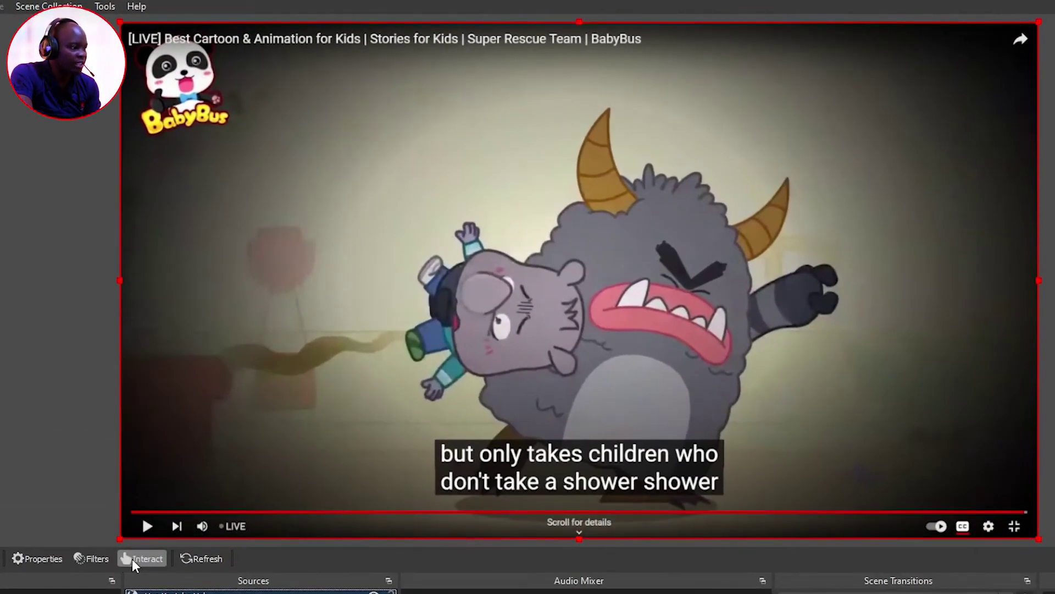
click(132, 558)
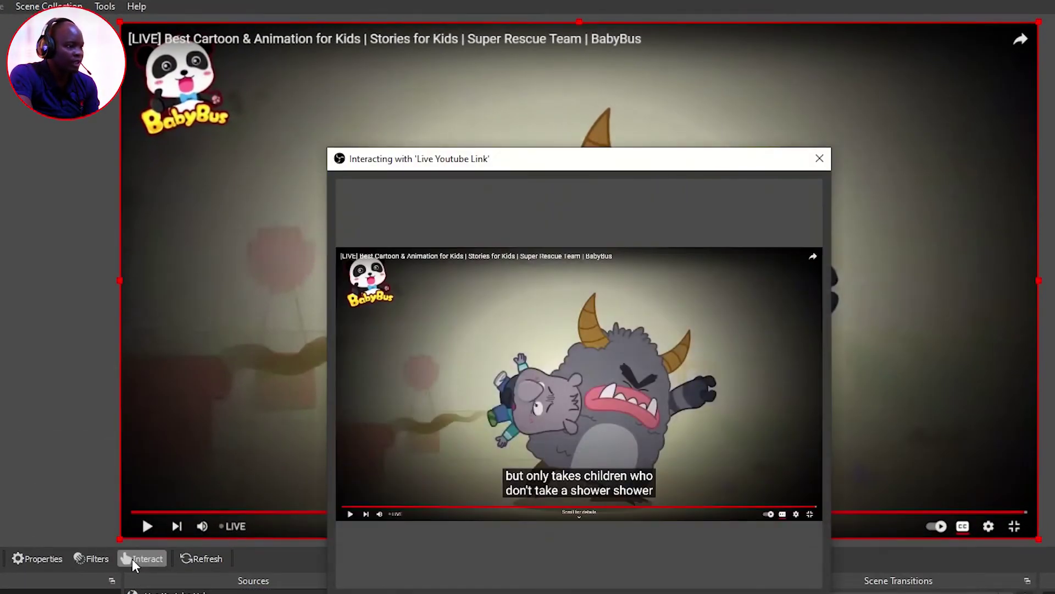
mouse_move(351, 514)
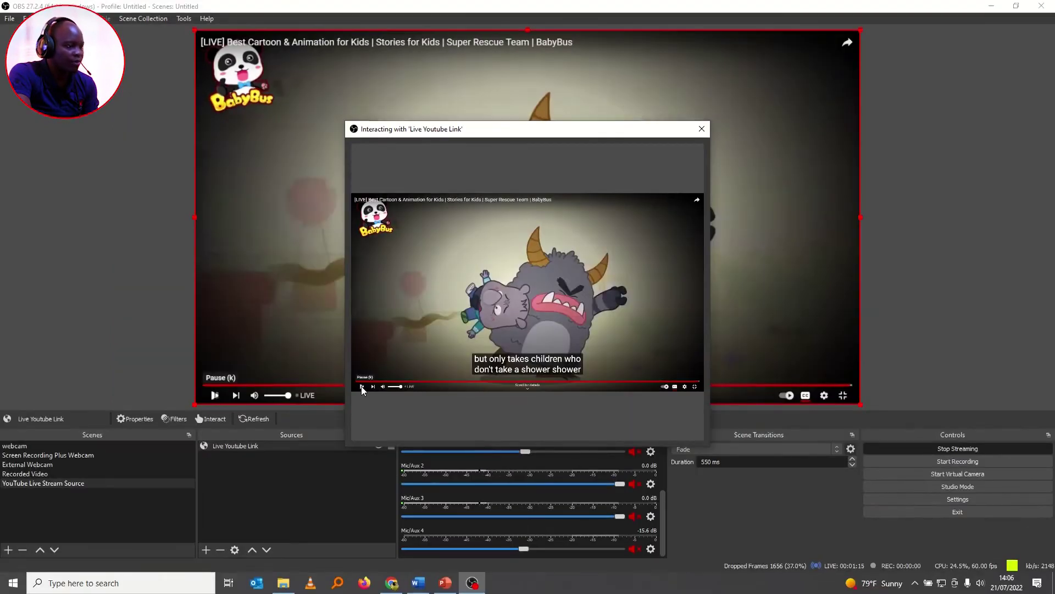
click(361, 386)
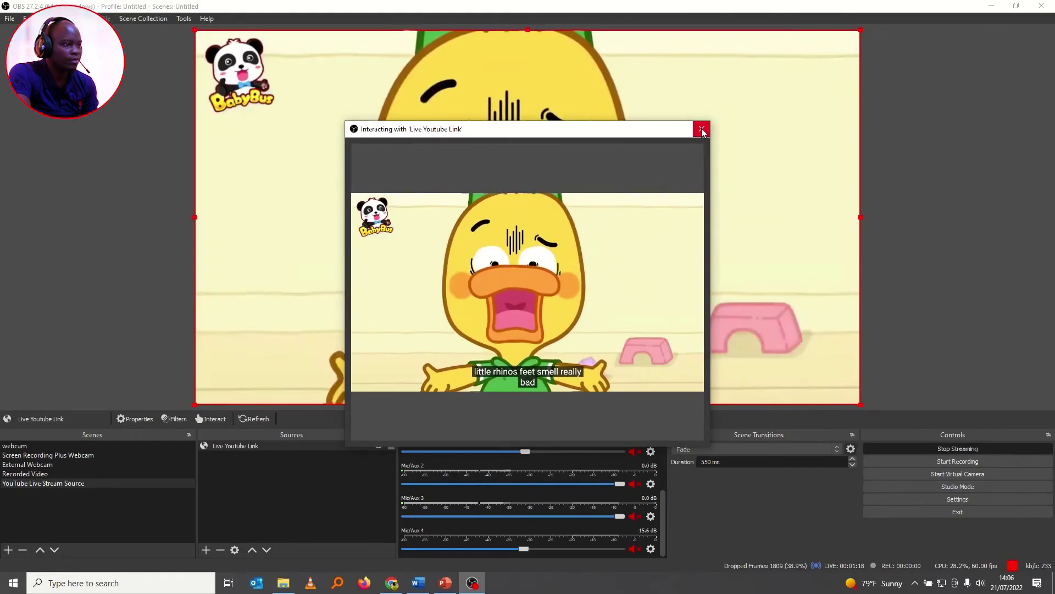
click(702, 129)
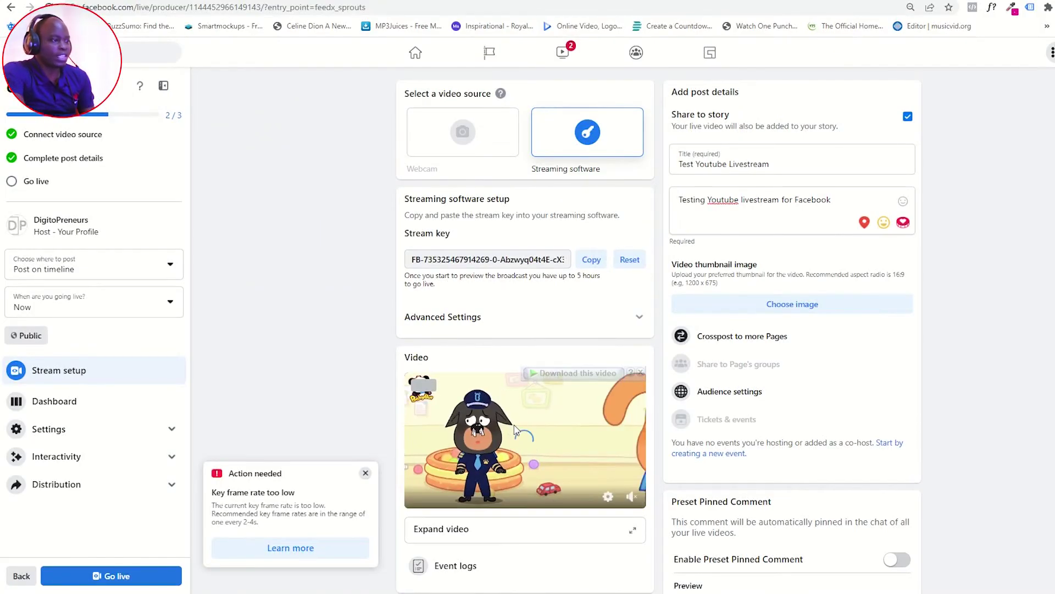
Start the Facebook broadcast with the Go live button.
click(101, 578)
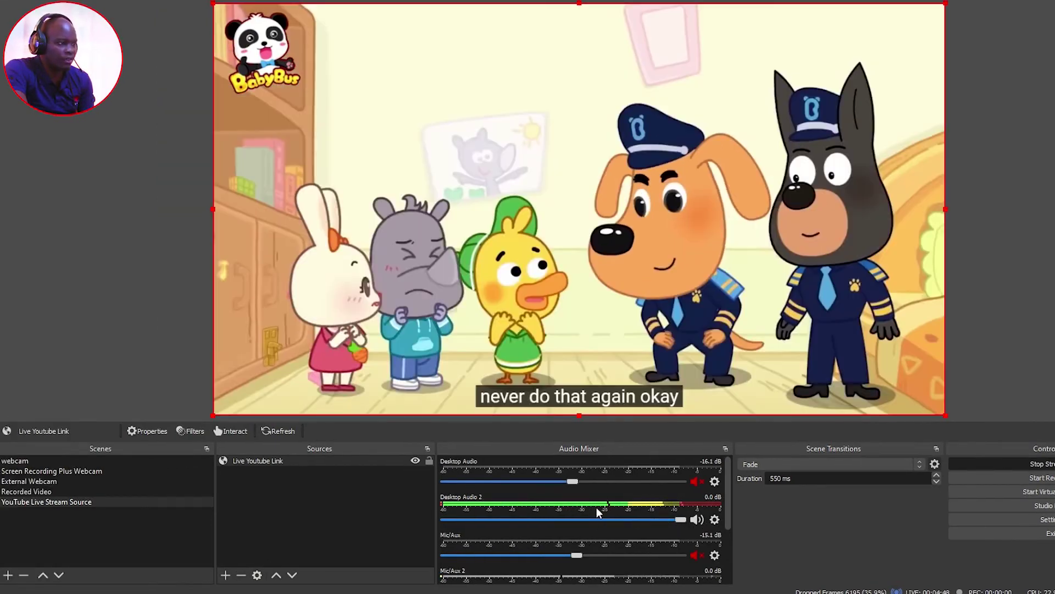
Select the Live Youtube Link source in OBS to check it is streaming.
click(284, 462)
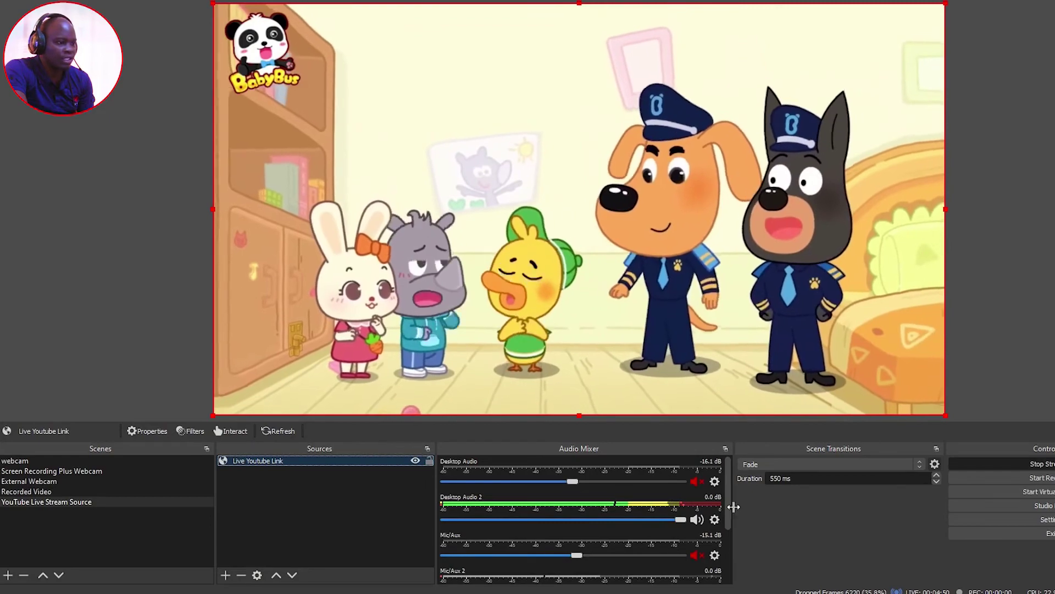